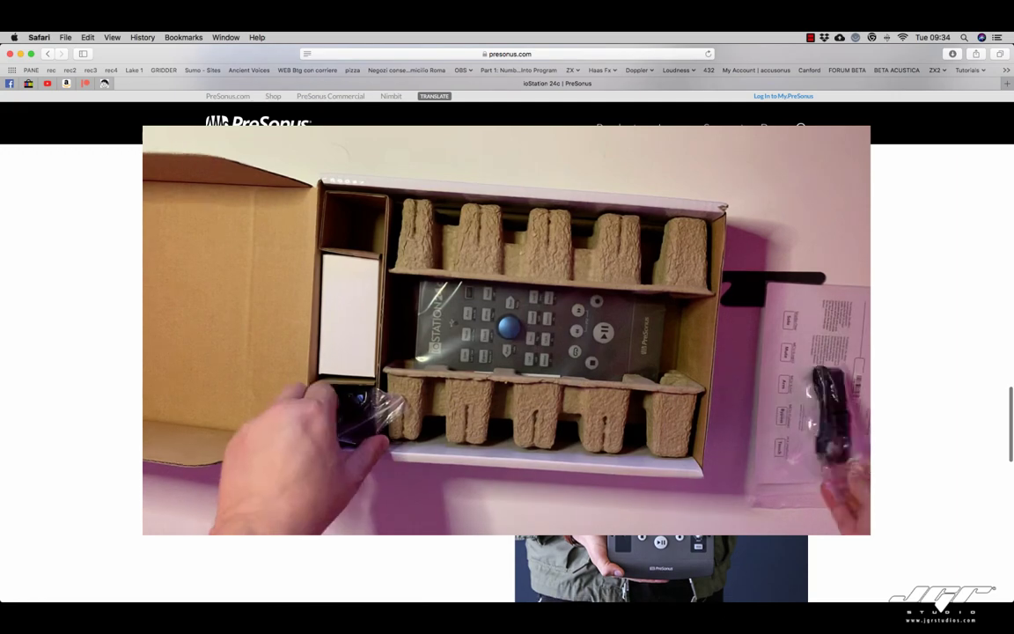
Look through the ioStation 24c product overview, including the Session Navigator description and the bundled Studio Magic software section.
{"action": "scroll", "coordinate": [507, 563], "scroll_direction": "down", "scroll_amount": 3}
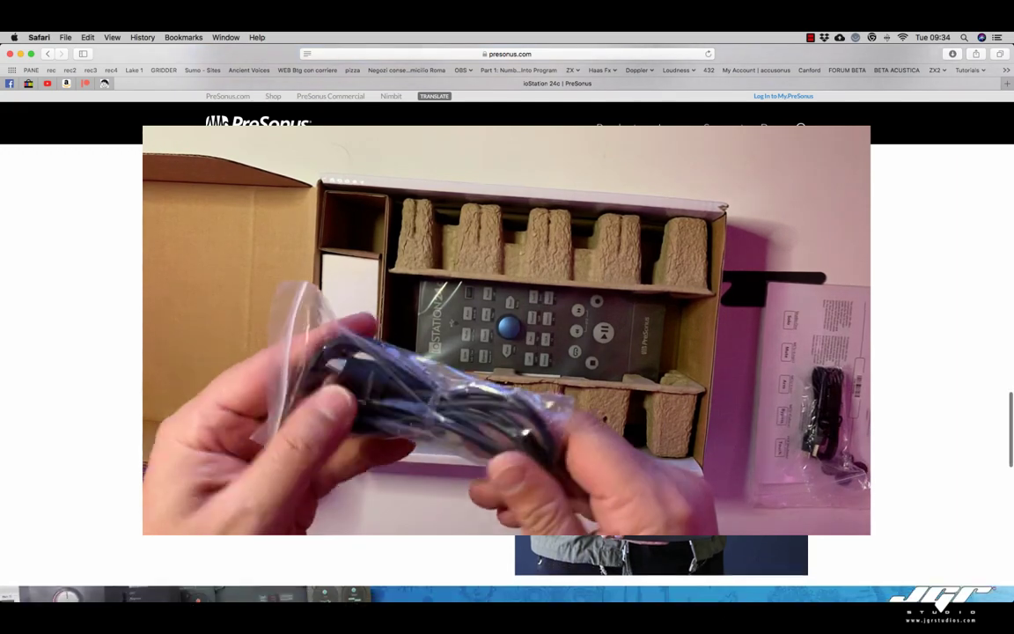
{"action": "scroll", "coordinate": [507, 564], "scroll_direction": "down", "scroll_amount": 1}
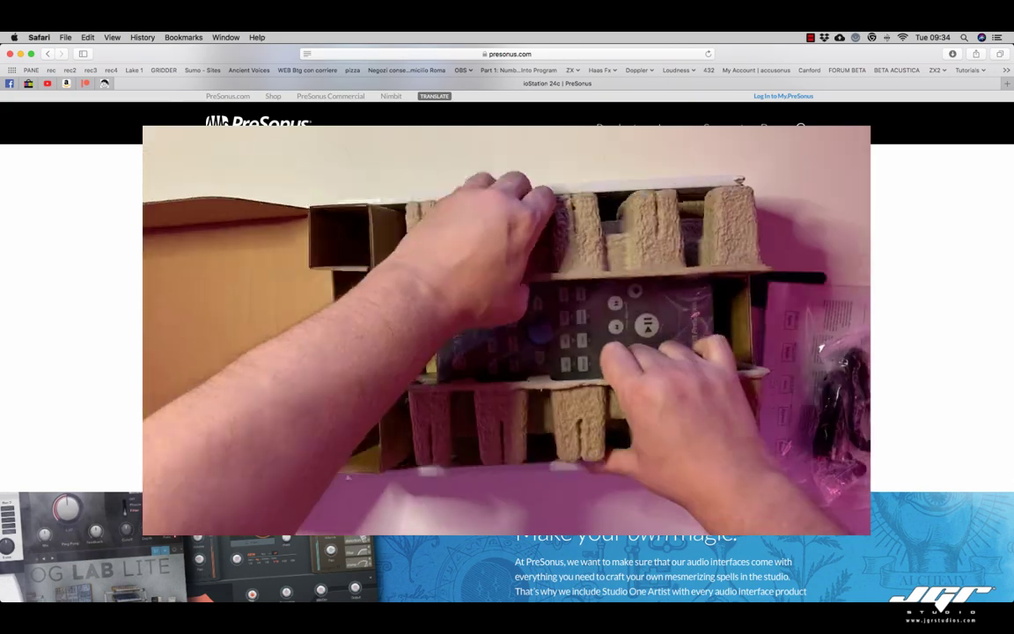
{"action": "scroll", "coordinate": [508, 564], "scroll_direction": "down", "scroll_amount": 1}
{"action": "scroll", "coordinate": [507, 564], "scroll_direction": "down", "scroll_amount": 4}
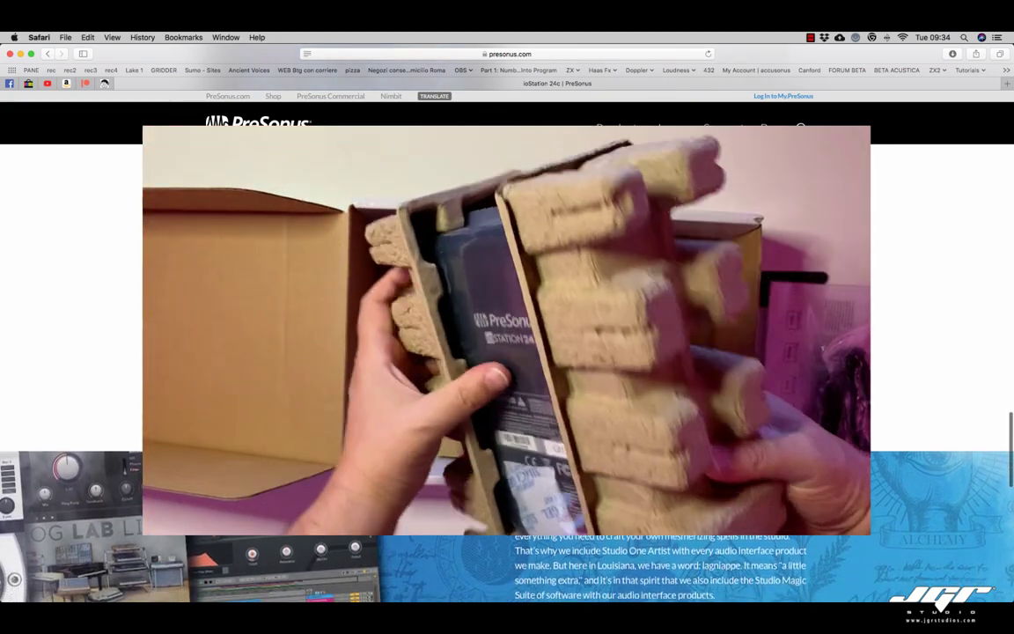
{"action": "scroll", "coordinate": [507, 563], "scroll_direction": "down", "scroll_amount": 10}
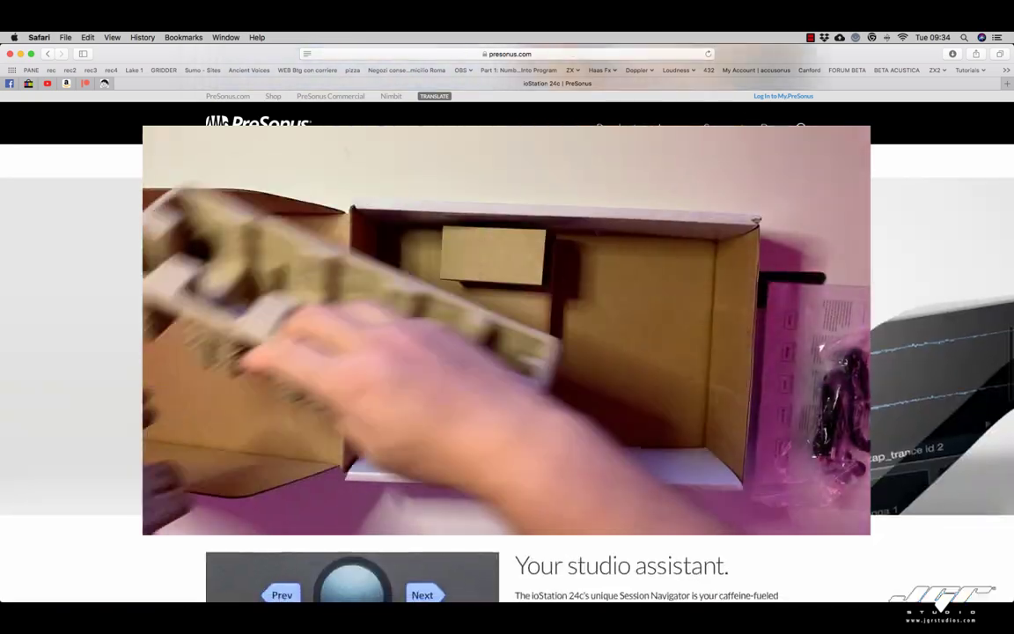
{"action": "scroll", "coordinate": [507, 564], "scroll_direction": "down", "scroll_amount": 10}
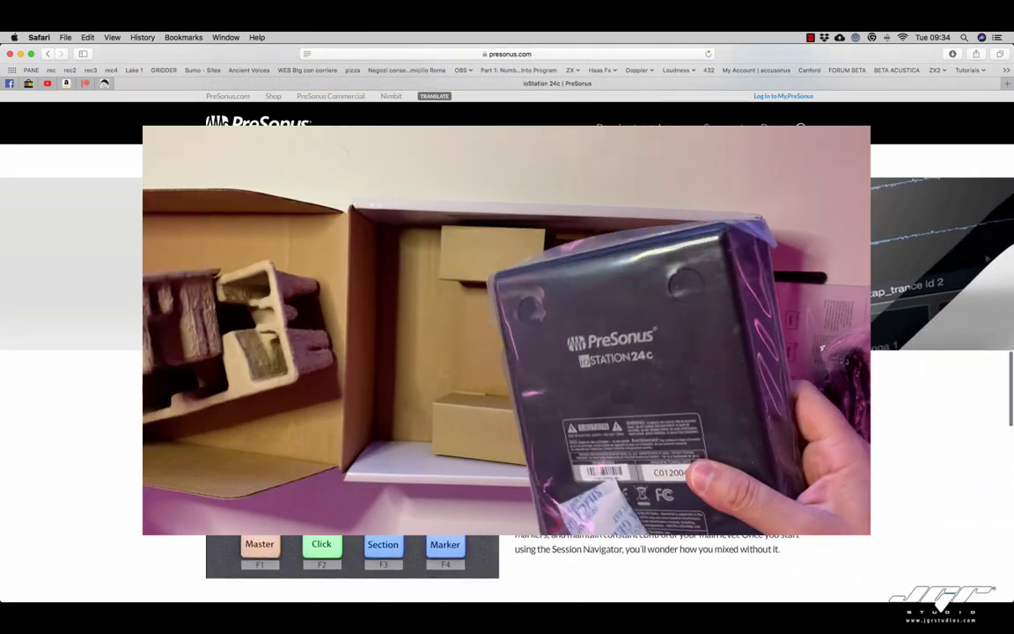
{"action": "scroll", "coordinate": [508, 564], "scroll_direction": "down", "scroll_amount": 5}
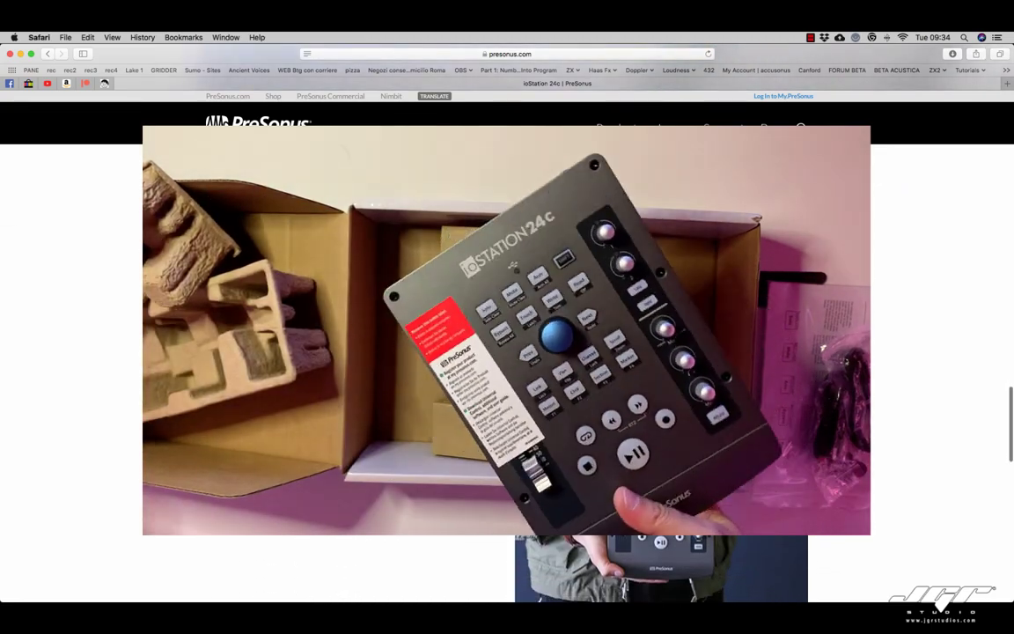
{"action": "scroll", "coordinate": [508, 563], "scroll_direction": "down", "scroll_amount": 5}
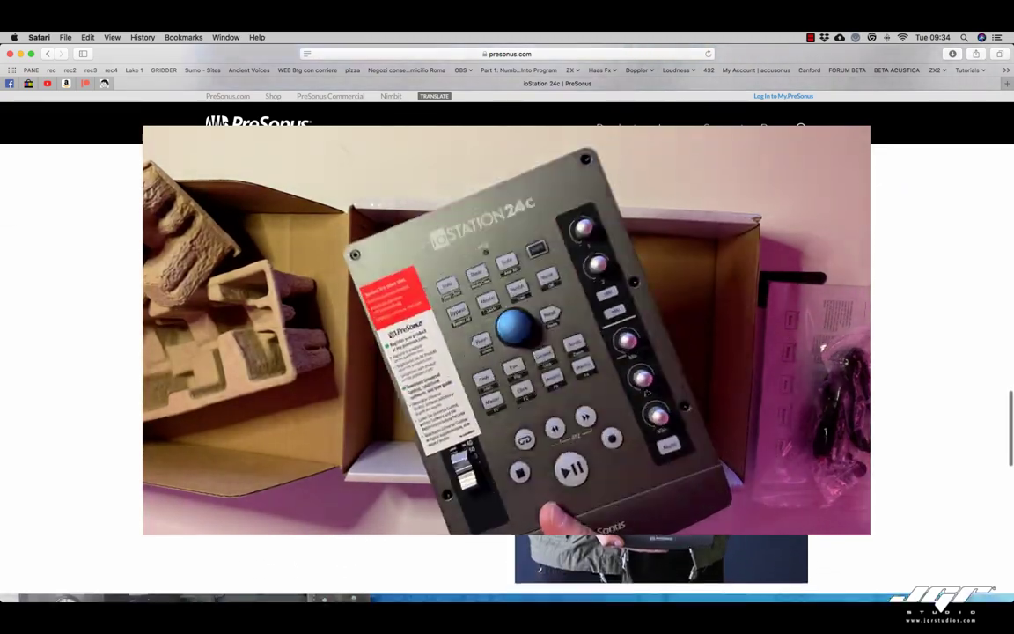
{"action": "scroll", "coordinate": [507, 564], "scroll_direction": "down", "scroll_amount": 3}
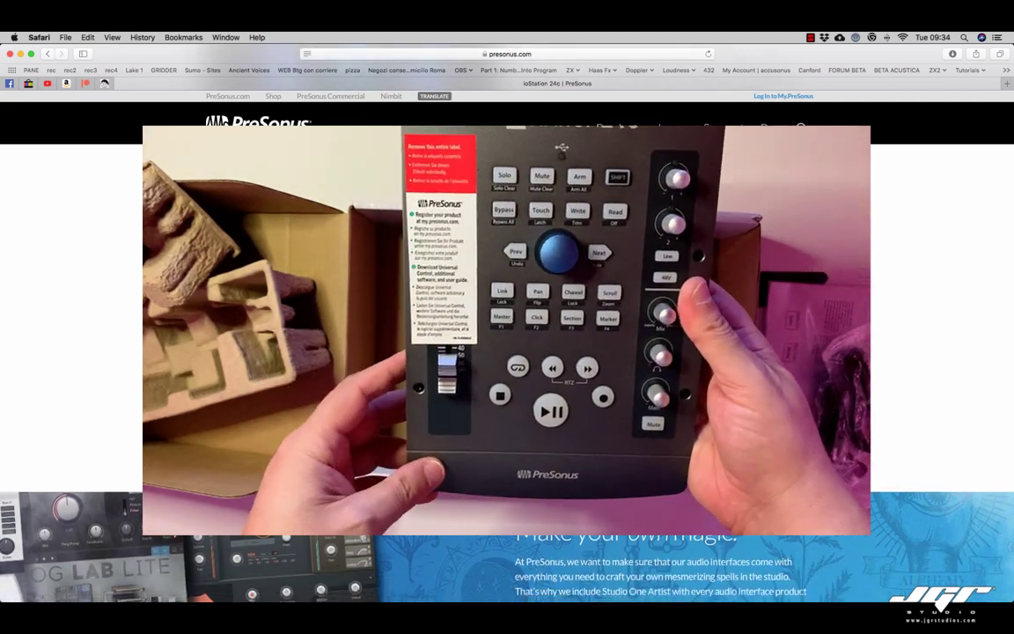
{"action": "scroll", "coordinate": [825, 348], "scroll_direction": "down", "scroll_amount": 1}
{"action": "scroll", "coordinate": [825, 349], "scroll_direction": "down", "scroll_amount": 5}
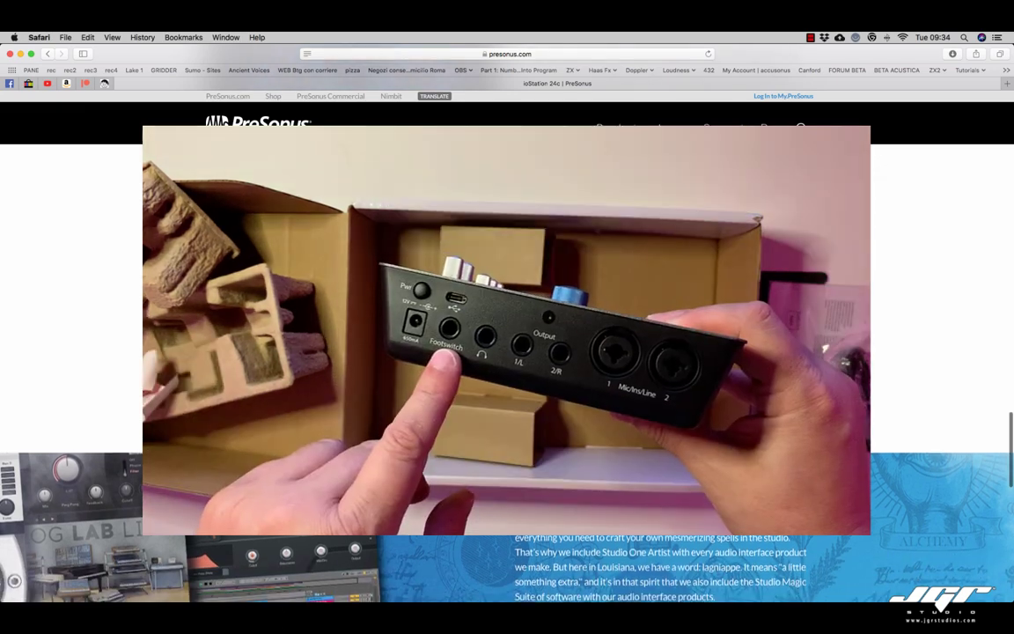
{"action": "scroll", "coordinate": [825, 349], "scroll_direction": "down", "scroll_amount": 3}
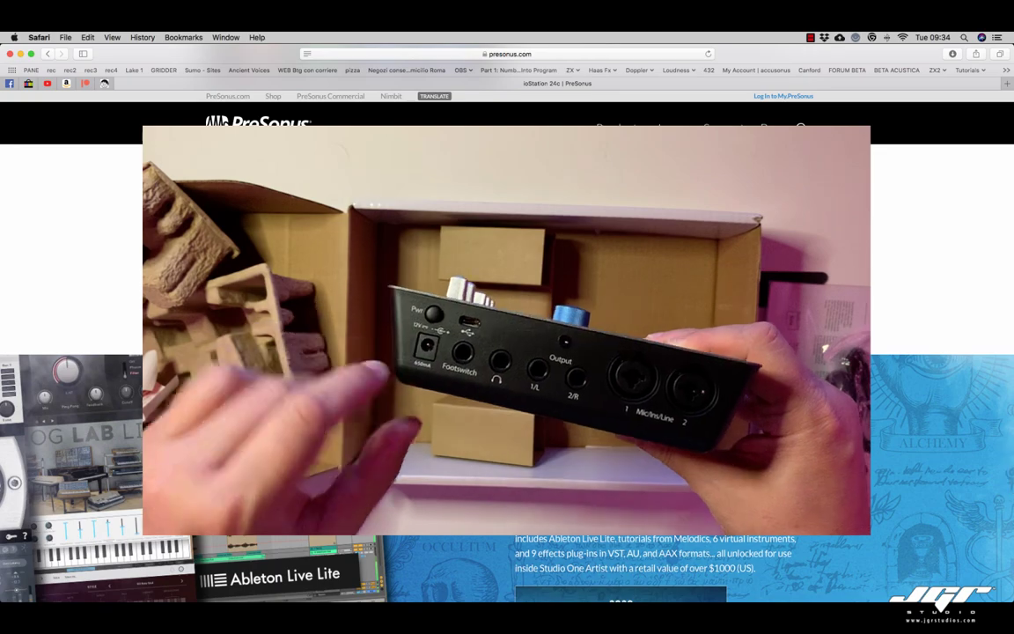
{"action": "scroll", "coordinate": [825, 349], "scroll_direction": "down", "scroll_amount": 2}
{"action": "scroll", "coordinate": [825, 348], "scroll_direction": "down", "scroll_amount": 4}
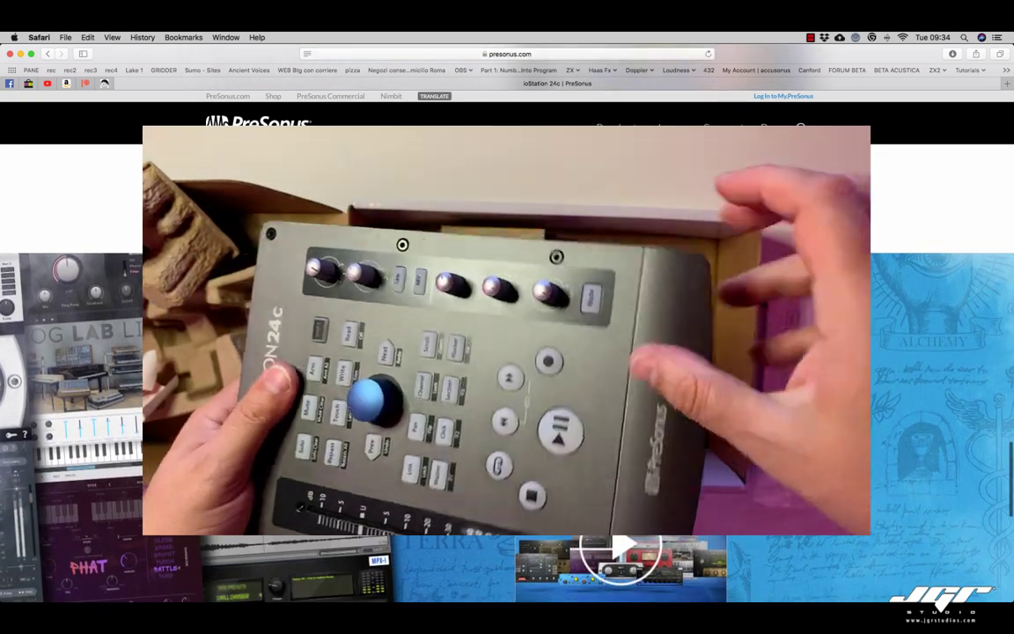
{"action": "scroll", "coordinate": [825, 348], "scroll_direction": "down", "scroll_amount": 2}
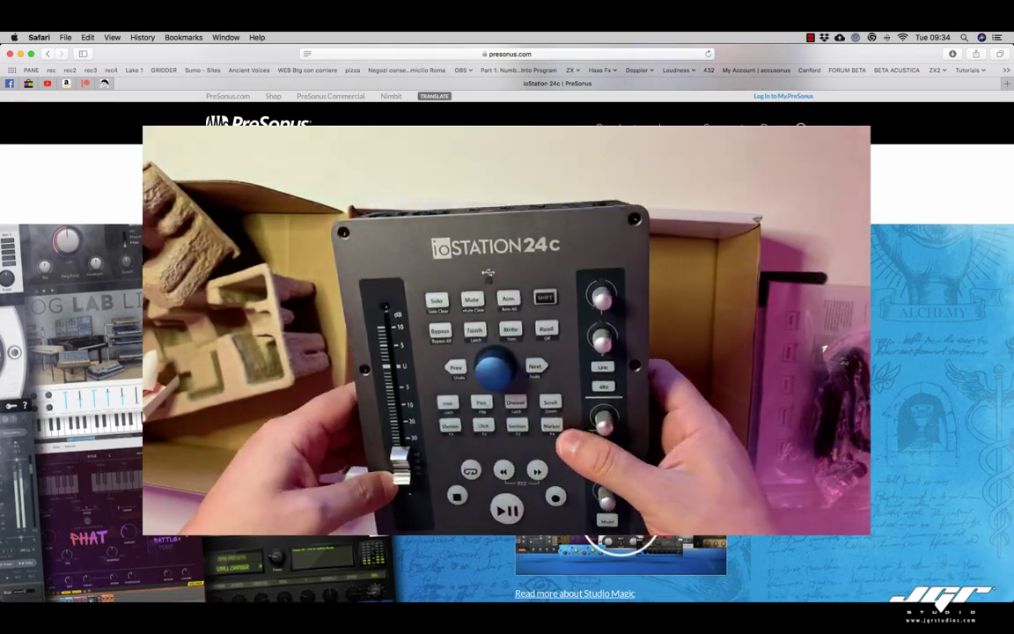
{"action": "scroll", "coordinate": [641, 358], "scroll_direction": "down", "scroll_amount": 1}
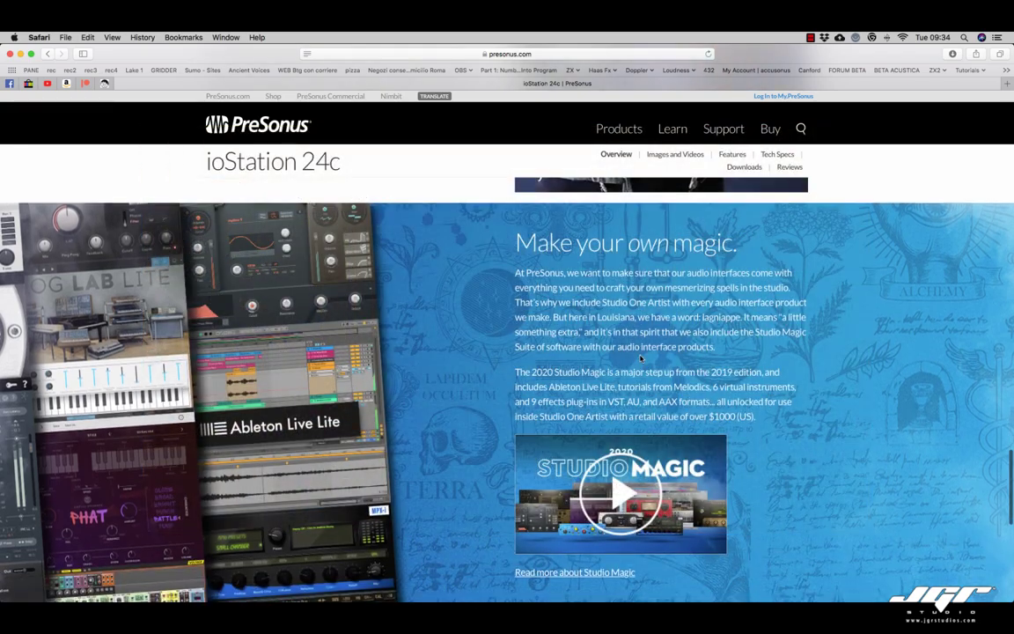
{"action": "scroll", "coordinate": [641, 358], "scroll_direction": "down", "scroll_amount": 2}
{"action": "scroll", "coordinate": [641, 358], "scroll_direction": "down", "scroll_amount": 5}
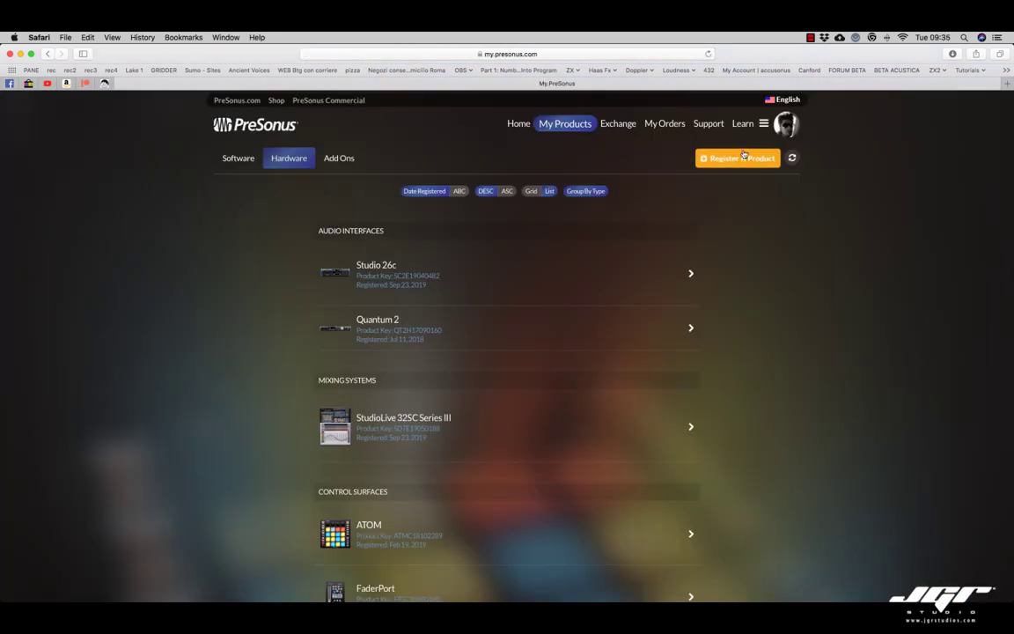
Register a new hardware product with purchase date May 18, 2020 and enter the device's serial number.
{"action": "left_click", "coordinate": [738, 159]}
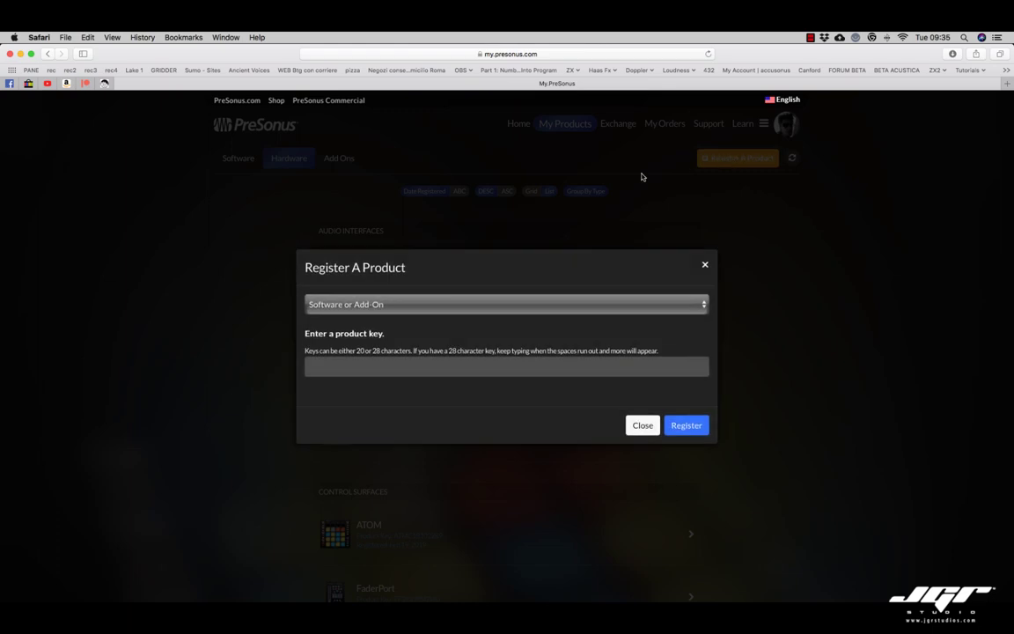
{"action": "left_click", "coordinate": [435, 303]}
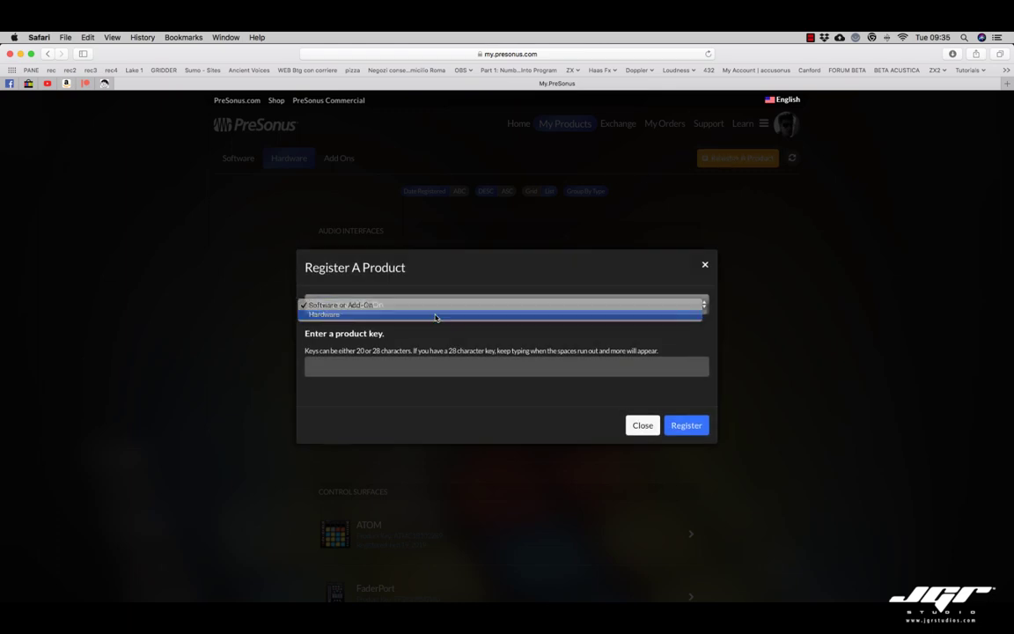
{"action": "left_click", "coordinate": [435, 315]}
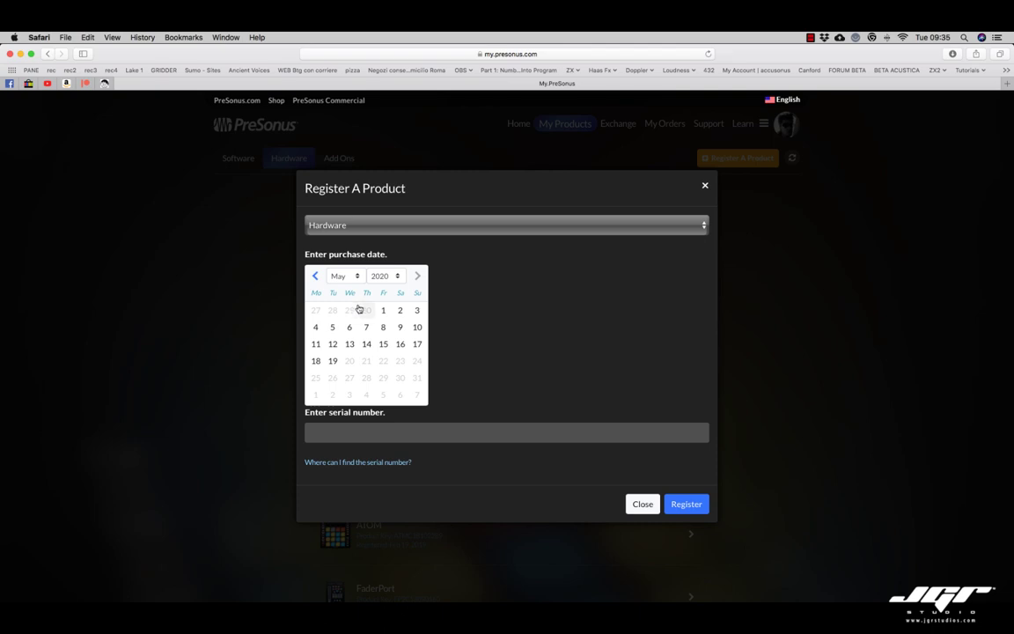
{"action": "left_click", "coordinate": [315, 360]}
{"action": "type", "text": "STAC200"}
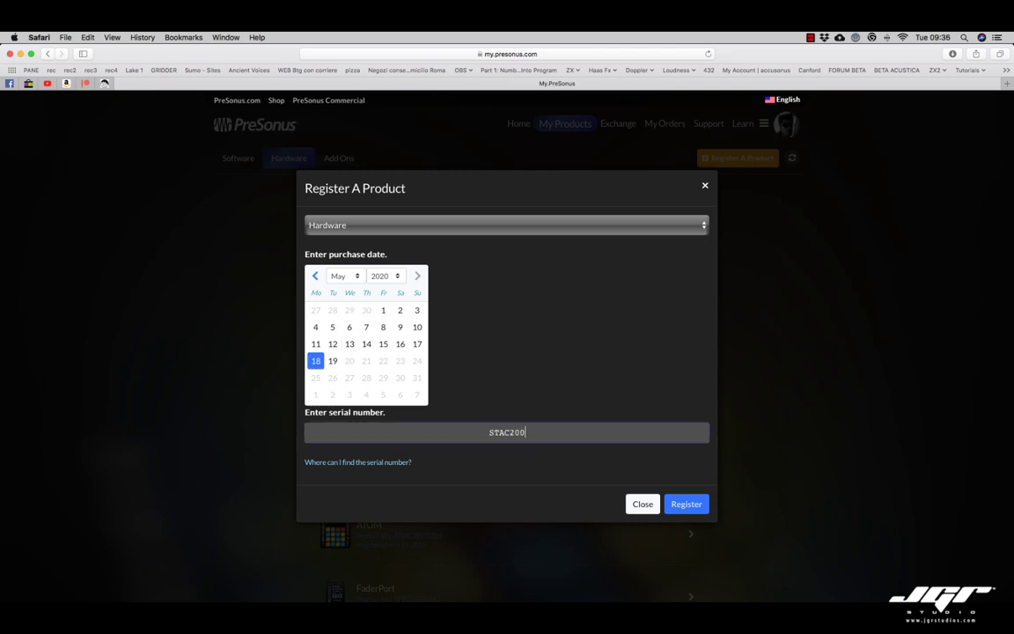
{"action": "type", "text": "4"}
{"action": "key", "text": "Return"}
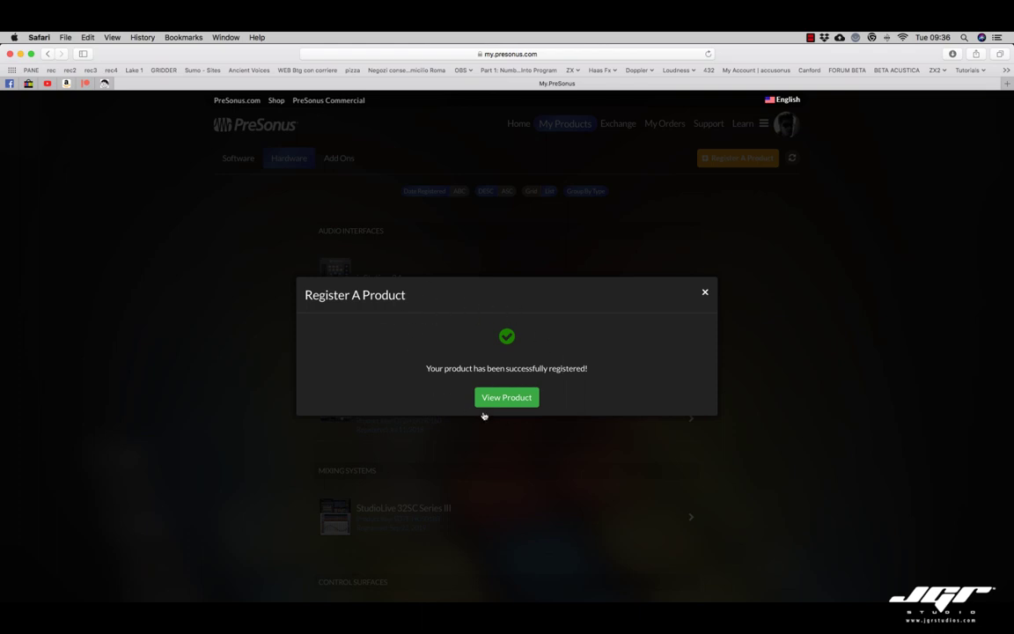
Open the newly registered product's page and review the software bundled with the ioStation 24c.
{"action": "left_click", "coordinate": [507, 397]}
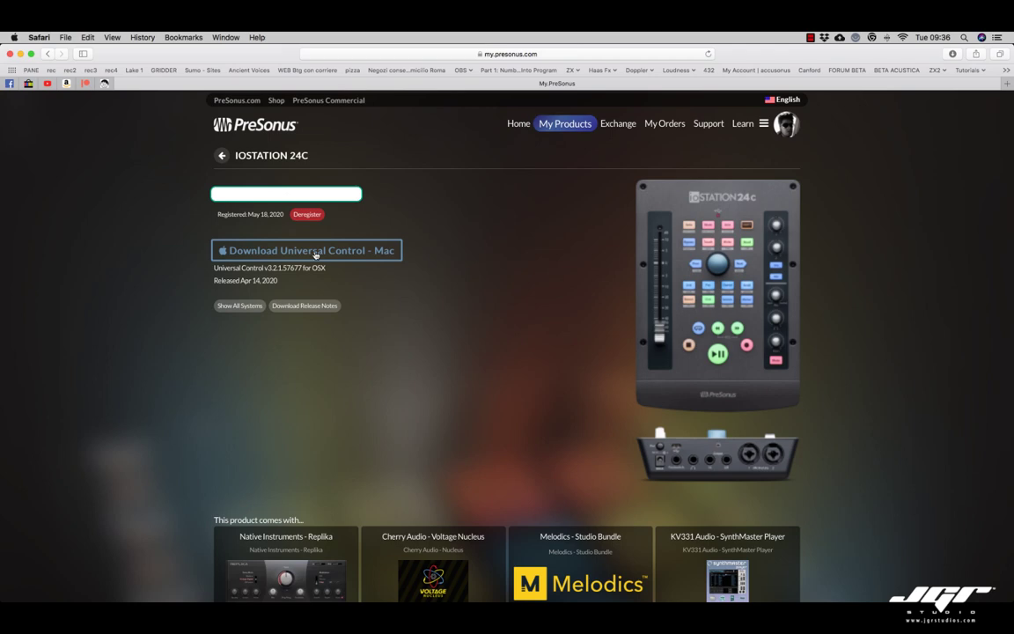
{"action": "scroll", "coordinate": [315, 255], "scroll_direction": "down", "scroll_amount": 5}
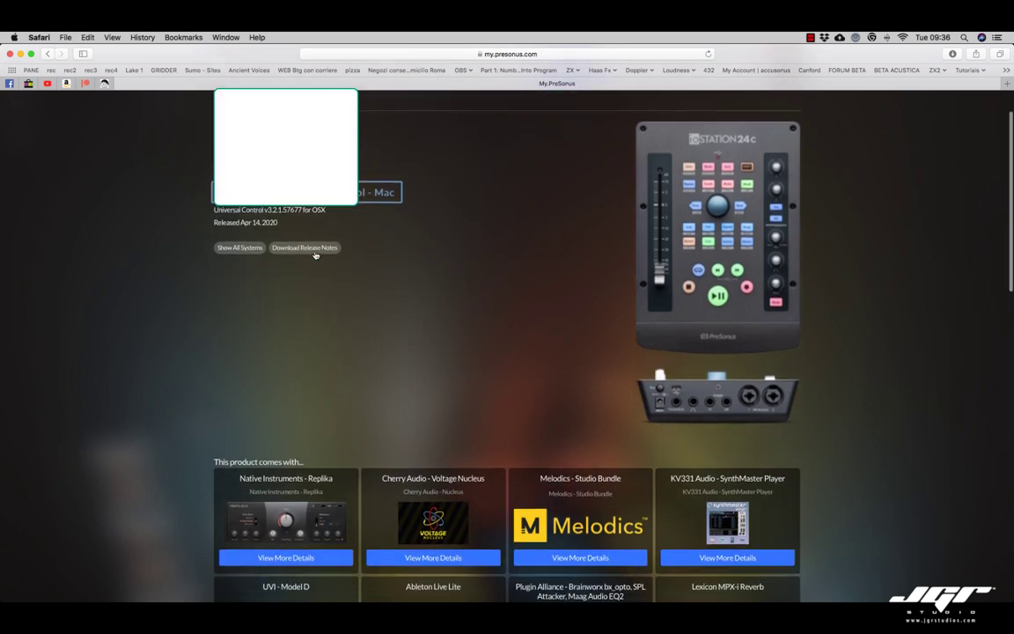
{"action": "scroll", "coordinate": [315, 255], "scroll_direction": "down", "scroll_amount": 4}
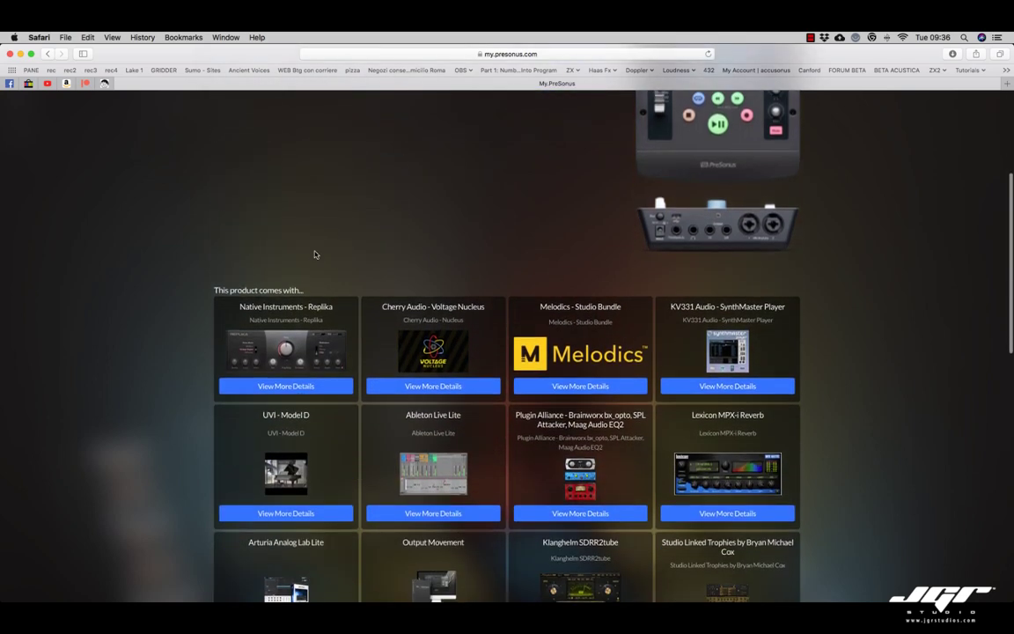
{"action": "scroll", "coordinate": [315, 255], "scroll_direction": "down", "scroll_amount": 3}
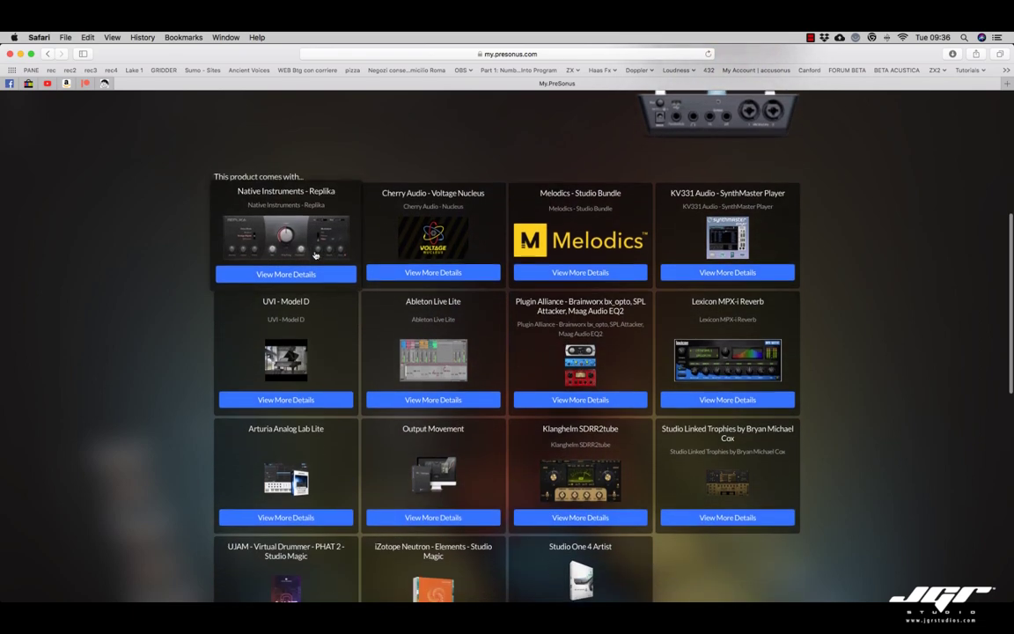
{"action": "scroll", "coordinate": [316, 255], "scroll_direction": "up", "scroll_amount": 1}
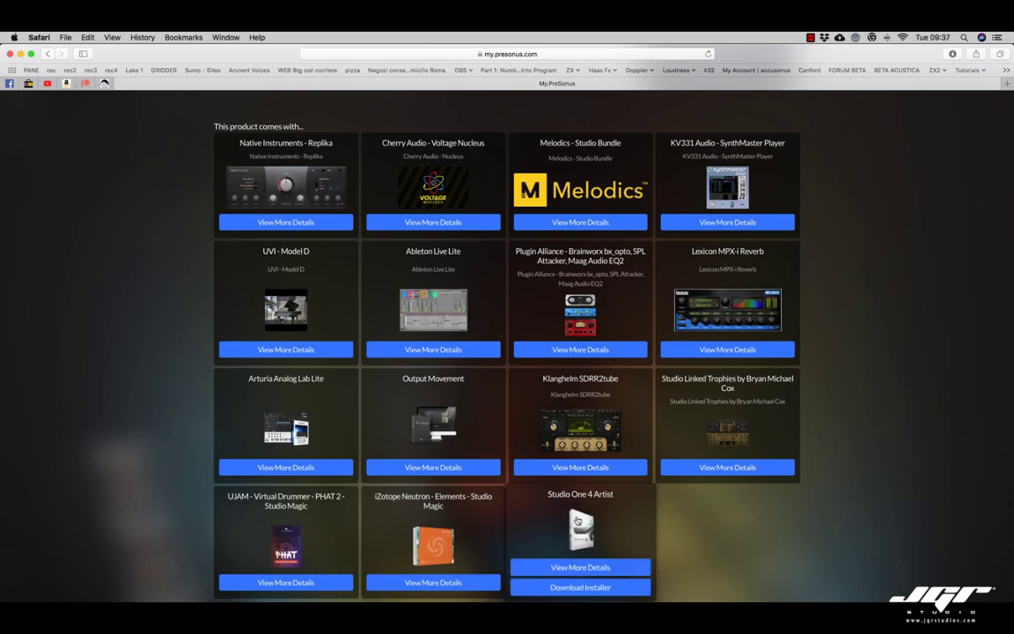
{"action": "scroll", "coordinate": [577, 521], "scroll_direction": "up", "scroll_amount": 5}
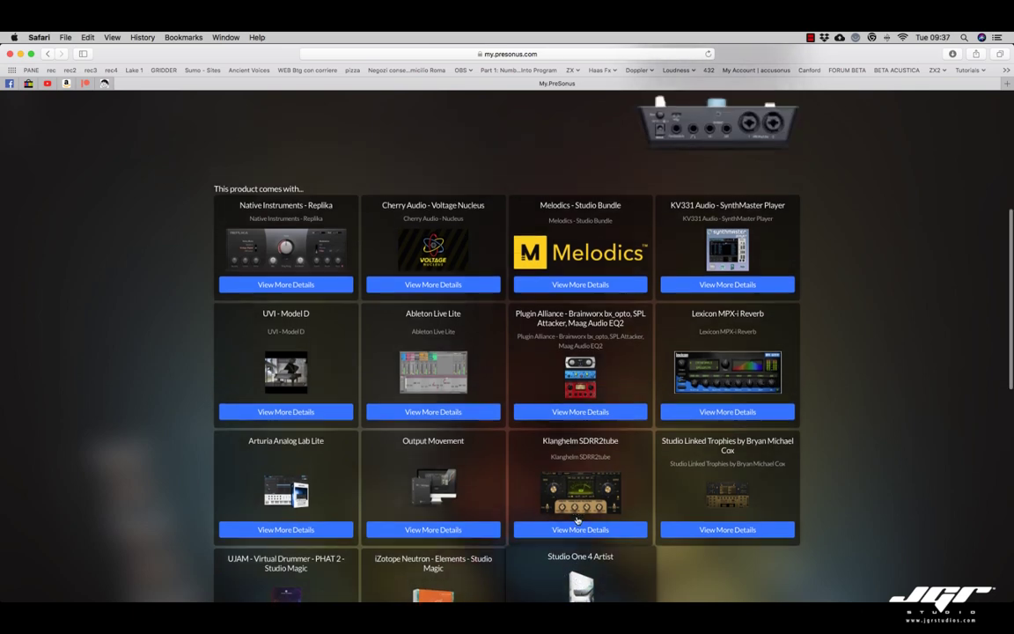
{"action": "scroll", "coordinate": [577, 521], "scroll_direction": "down", "scroll_amount": 5}
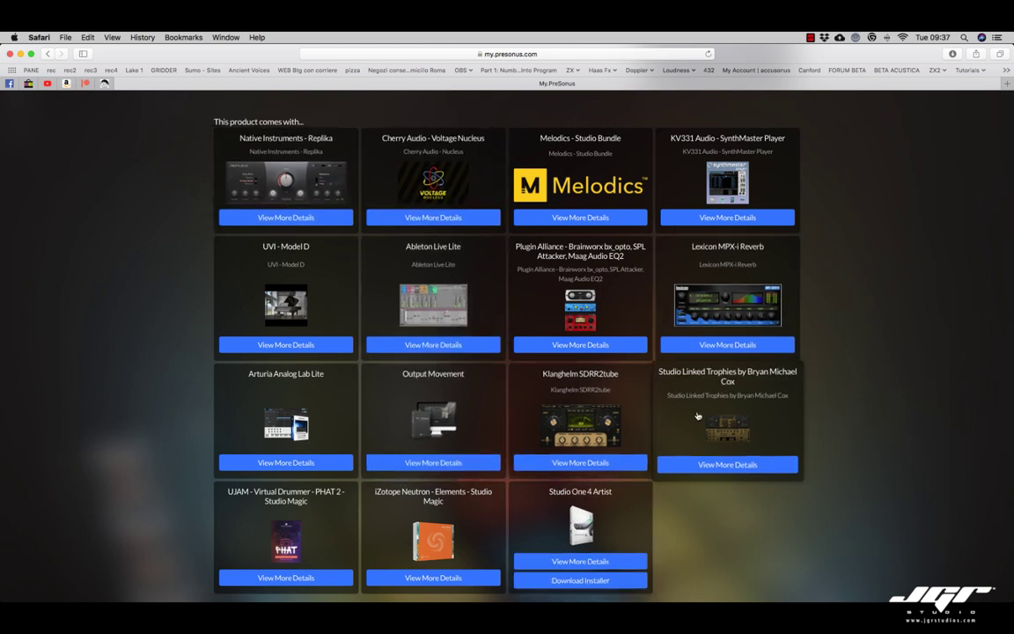
{"action": "scroll", "coordinate": [697, 415], "scroll_direction": "down", "scroll_amount": 1}
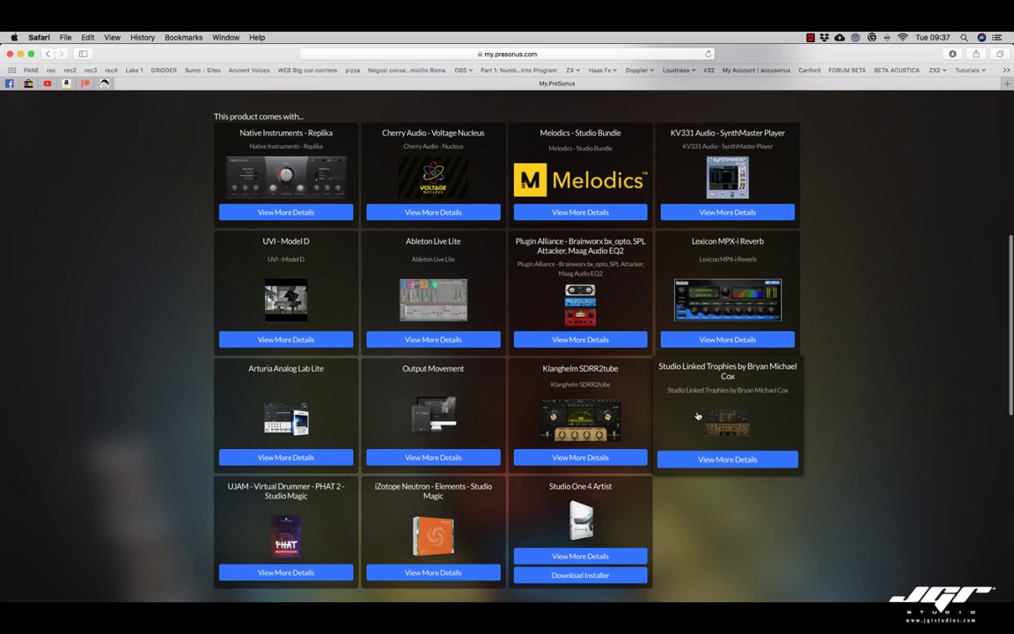
{"action": "scroll", "coordinate": [697, 416], "scroll_direction": "down", "scroll_amount": 1}
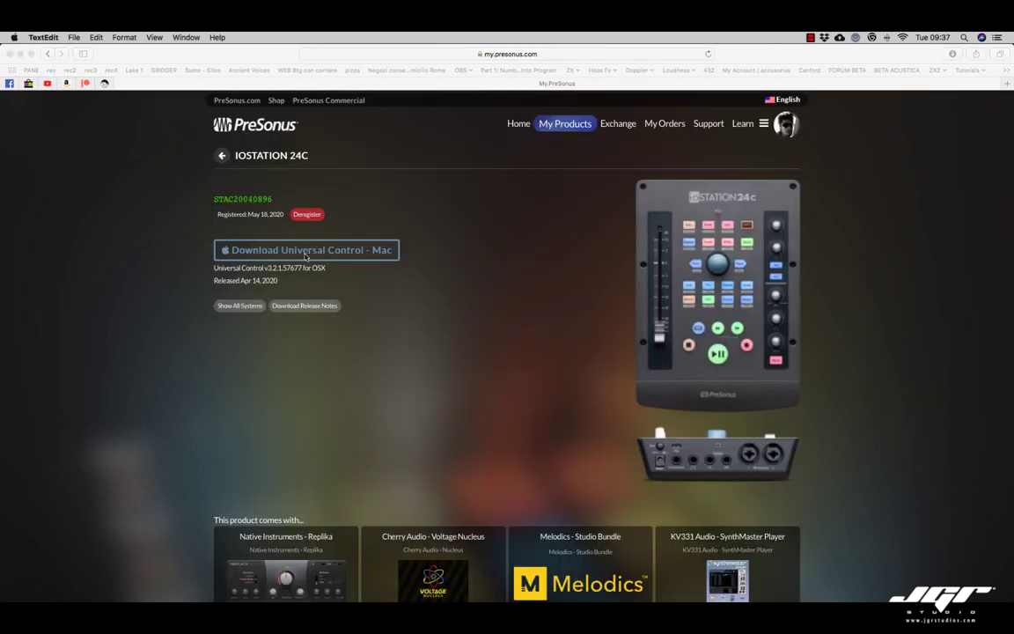
Download Universal Control for Mac, launch the PreSonus Universal Control.pkg installer and advance to its Read Me page.
{"action": "left_click", "coordinate": [306, 256]}
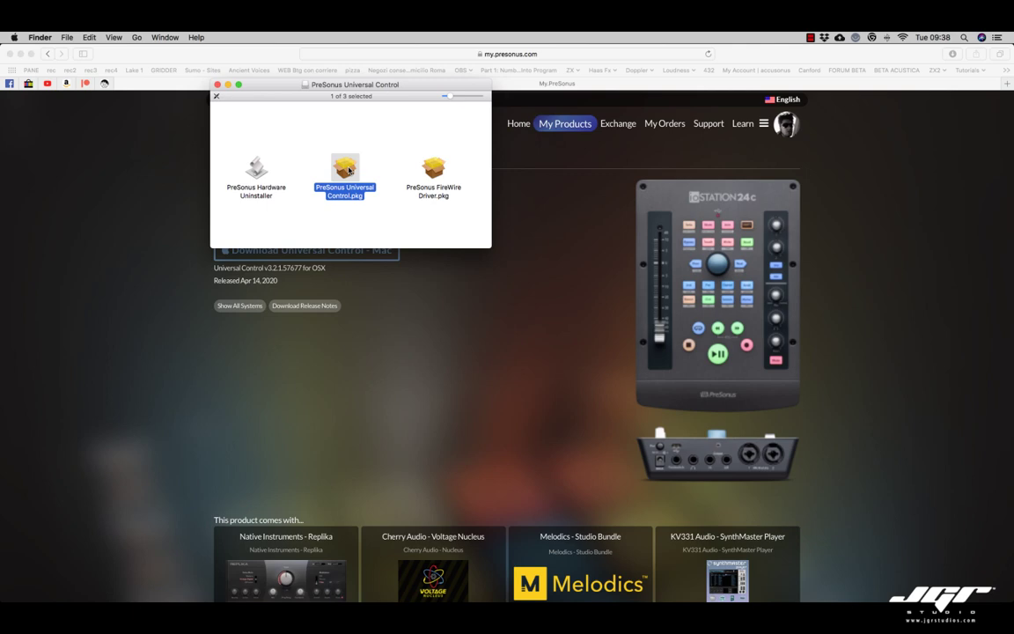
{"action": "double_click", "coordinate": [345, 172]}
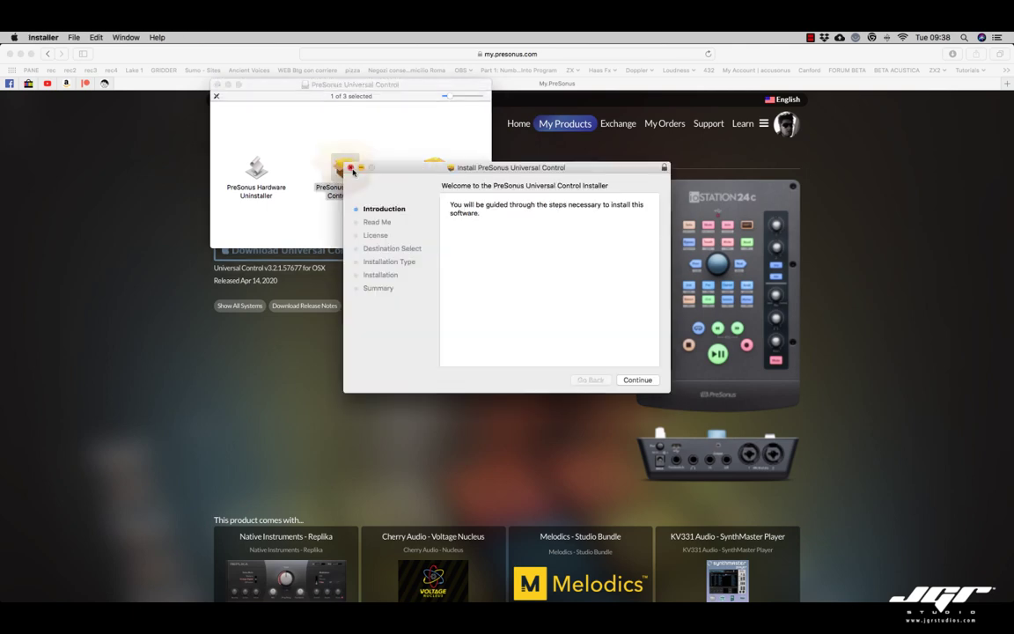
{"action": "left_click", "coordinate": [638, 380]}
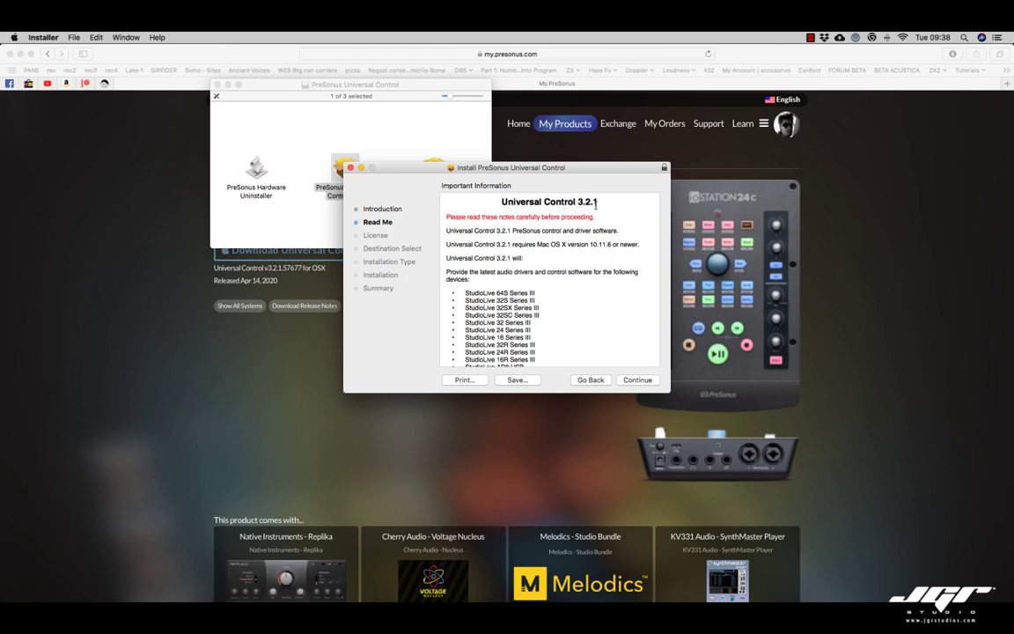
Read through the installer's Important Information notes, covering the supported devices, firmware list and removal of earlier versions.
{"action": "scroll", "coordinate": [555, 223], "scroll_direction": "down", "scroll_amount": 10}
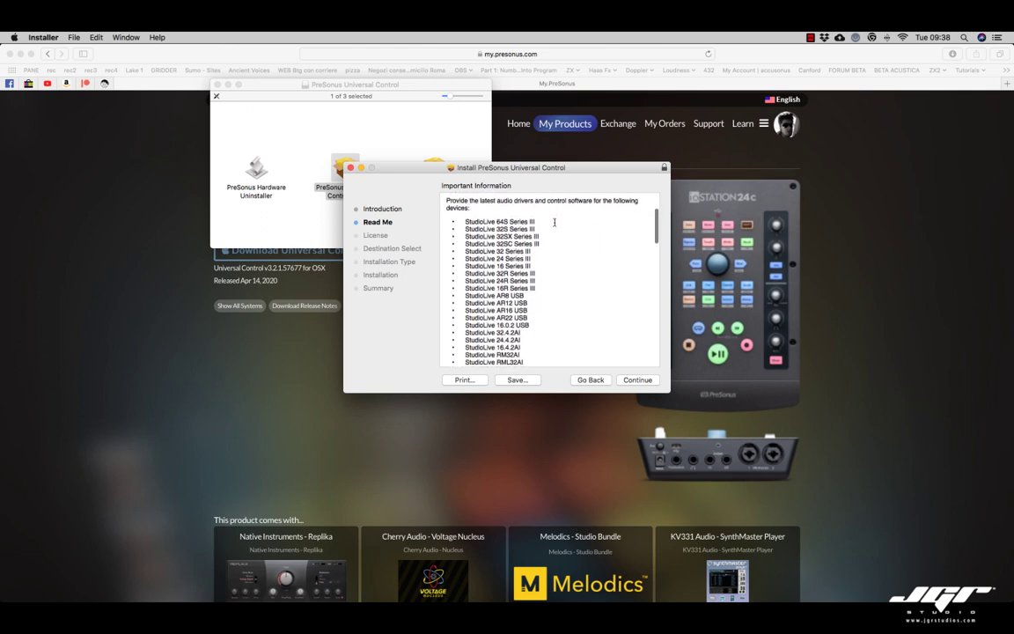
{"action": "scroll", "coordinate": [554, 223], "scroll_direction": "down", "scroll_amount": 5}
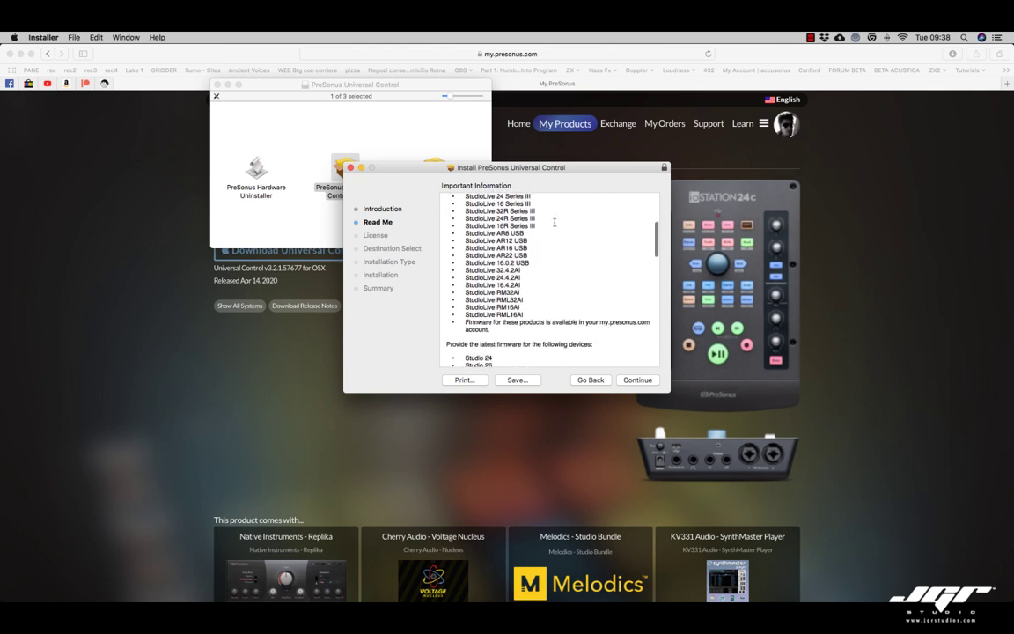
{"action": "scroll", "coordinate": [555, 223], "scroll_direction": "up", "scroll_amount": 3}
{"action": "scroll", "coordinate": [554, 223], "scroll_direction": "down", "scroll_amount": 3}
{"action": "scroll", "coordinate": [554, 223], "scroll_direction": "down", "scroll_amount": 8}
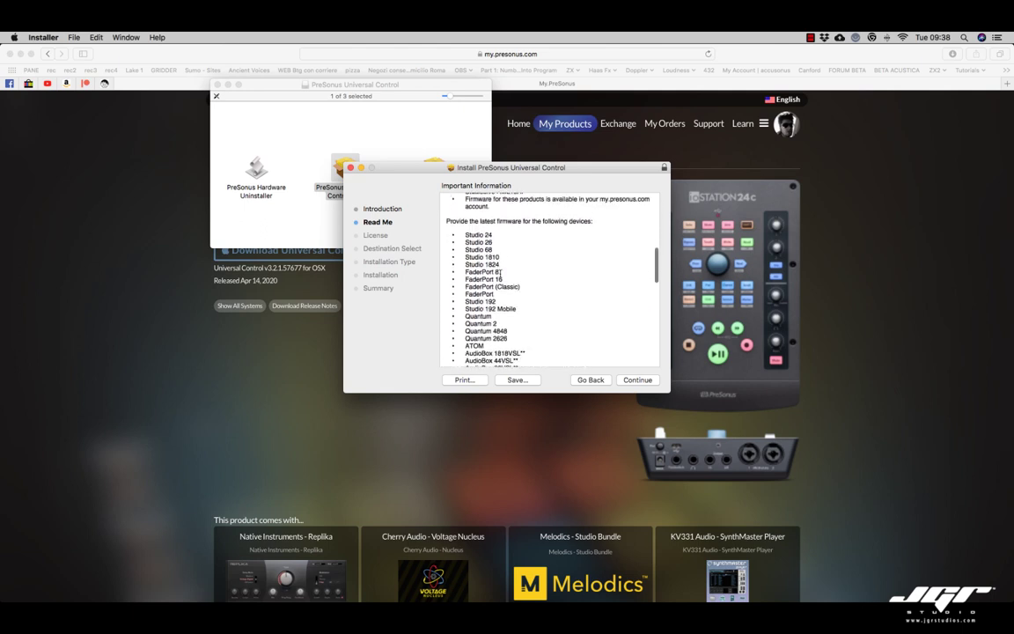
{"action": "scroll", "coordinate": [490, 255], "scroll_direction": "down", "scroll_amount": 2}
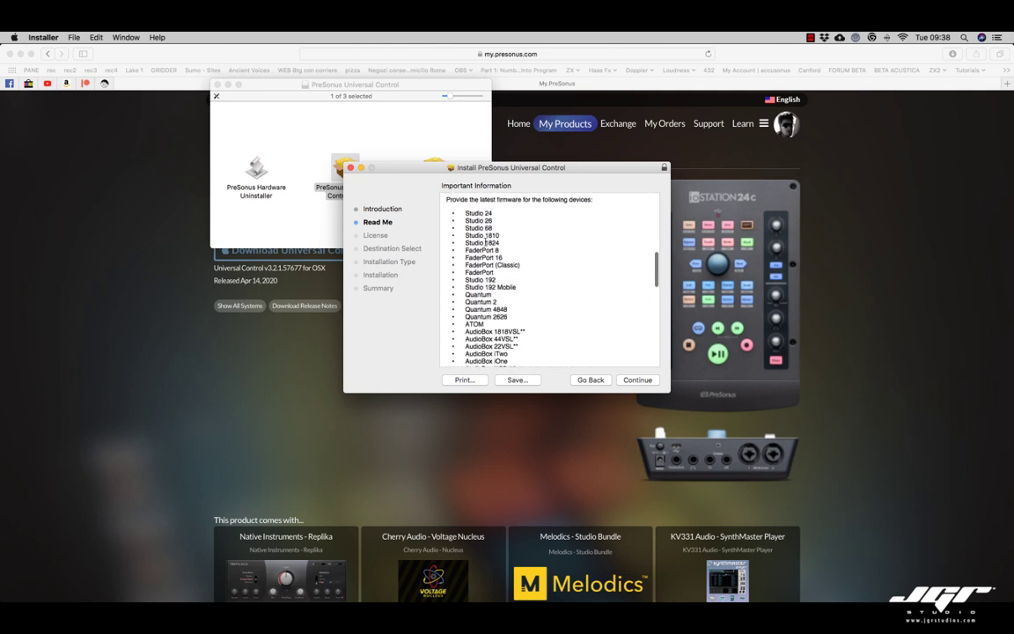
{"action": "scroll", "coordinate": [475, 227], "scroll_direction": "down", "scroll_amount": 2}
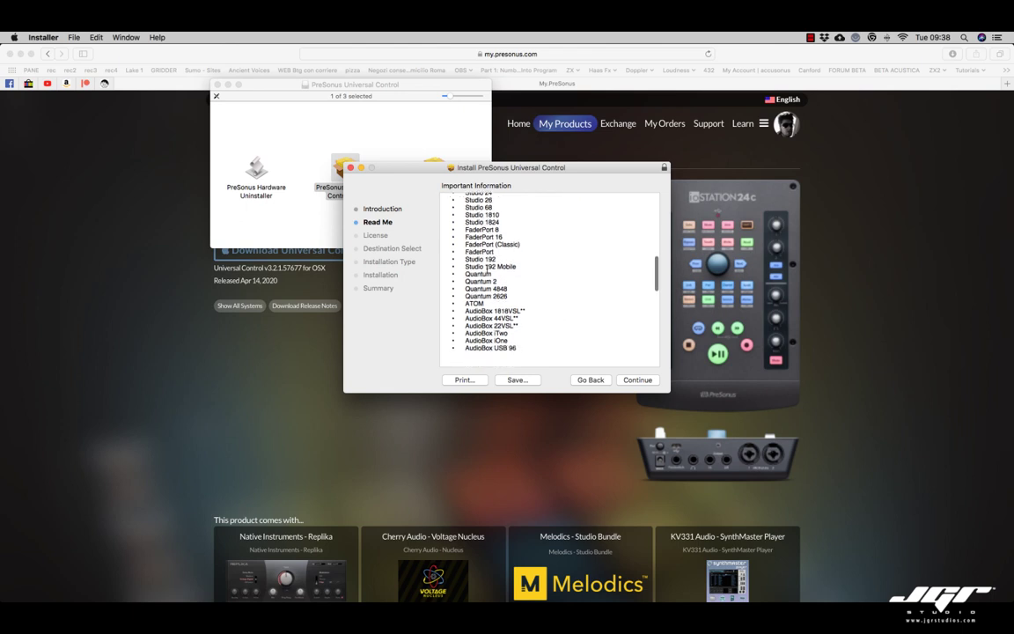
{"action": "scroll", "coordinate": [488, 266], "scroll_direction": "down", "scroll_amount": 4}
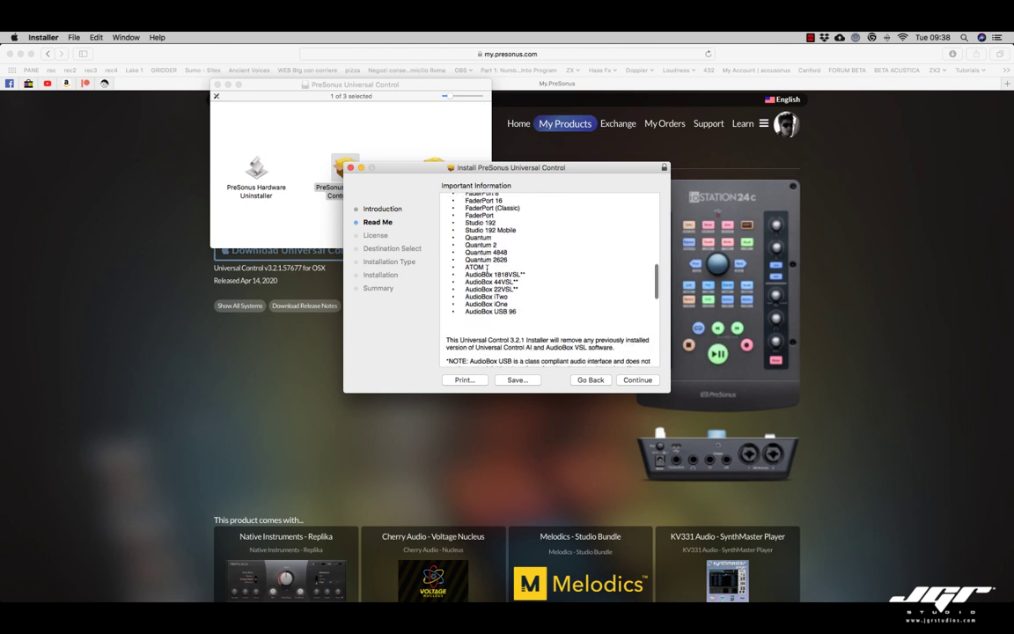
Advance the Universal Control installer past the Read Me and License pages, agreeing to the license terms.
{"action": "left_click", "coordinate": [638, 380]}
{"action": "left_click", "coordinate": [640, 379]}
{"action": "left_click", "coordinate": [611, 254]}
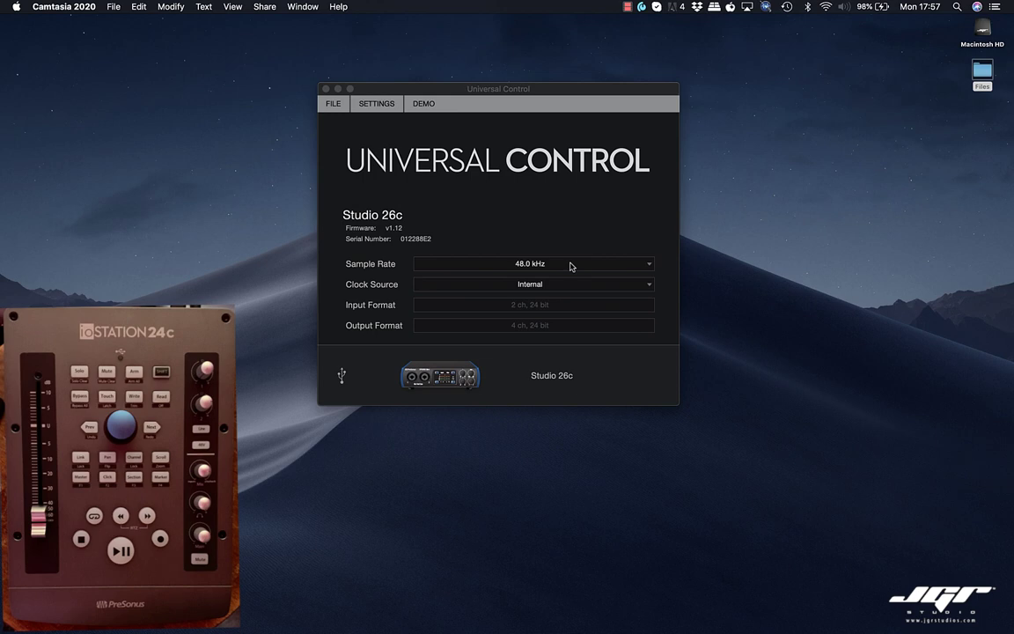
Update the ioStation 24c's firmware to v3.43 in Universal Control and reselect the device to check its firmware version.
{"action": "left_click_drag", "start_coordinate": [550, 93], "coordinate": [563, 111]}
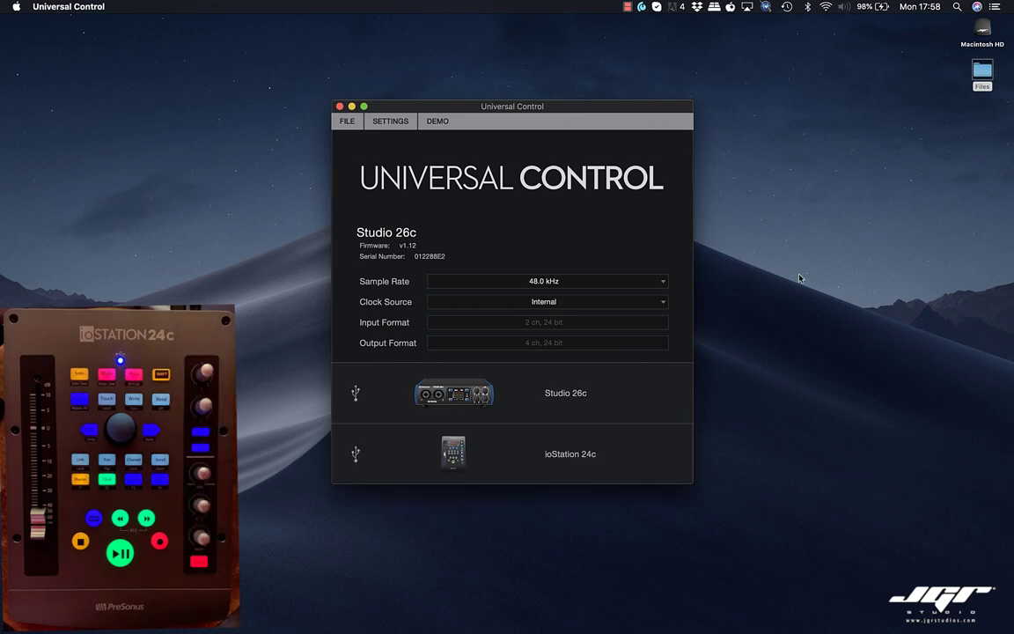
{"action": "left_click", "coordinate": [509, 449]}
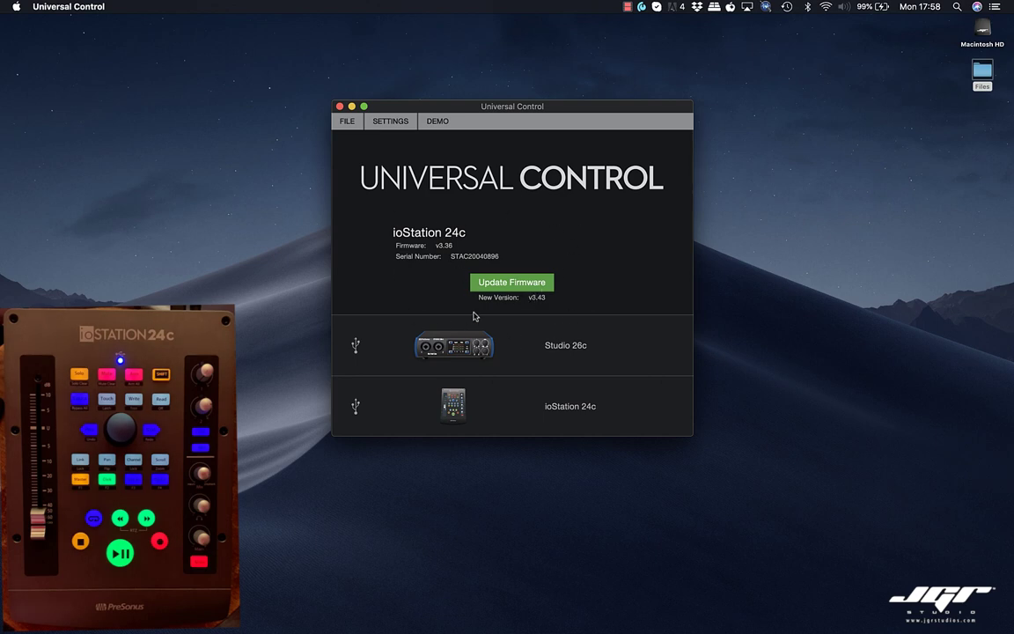
{"action": "left_click", "coordinate": [515, 283]}
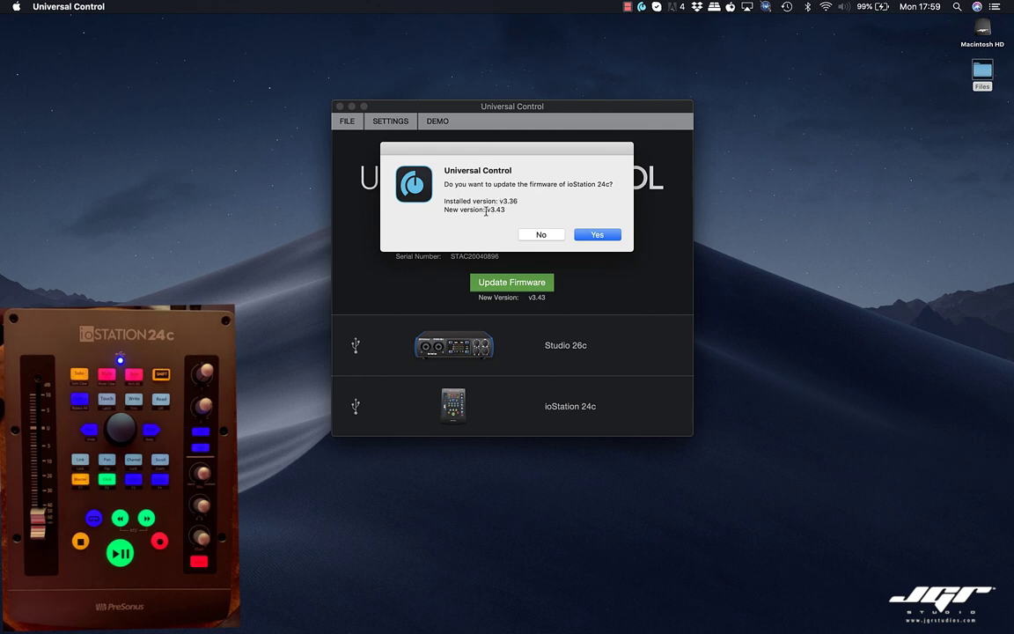
{"action": "left_click", "coordinate": [581, 234]}
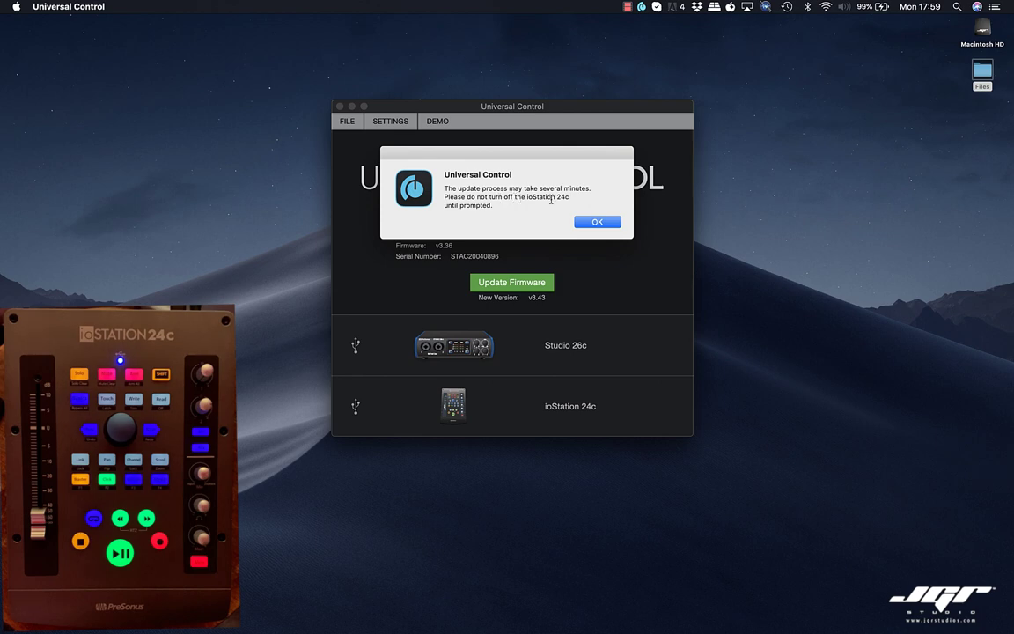
{"action": "left_click", "coordinate": [595, 222]}
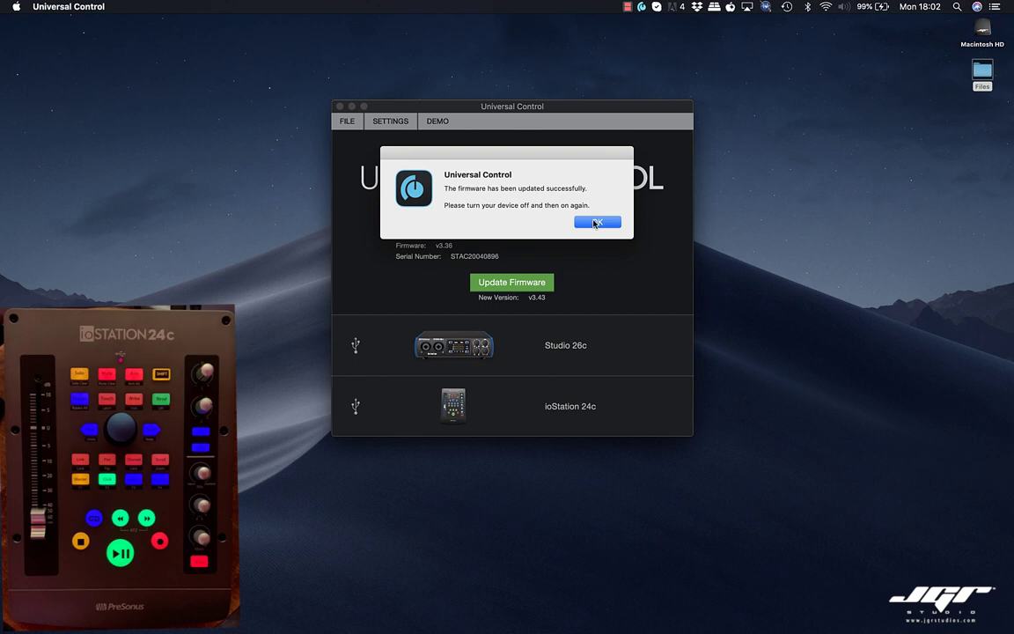
{"action": "left_click", "coordinate": [595, 223]}
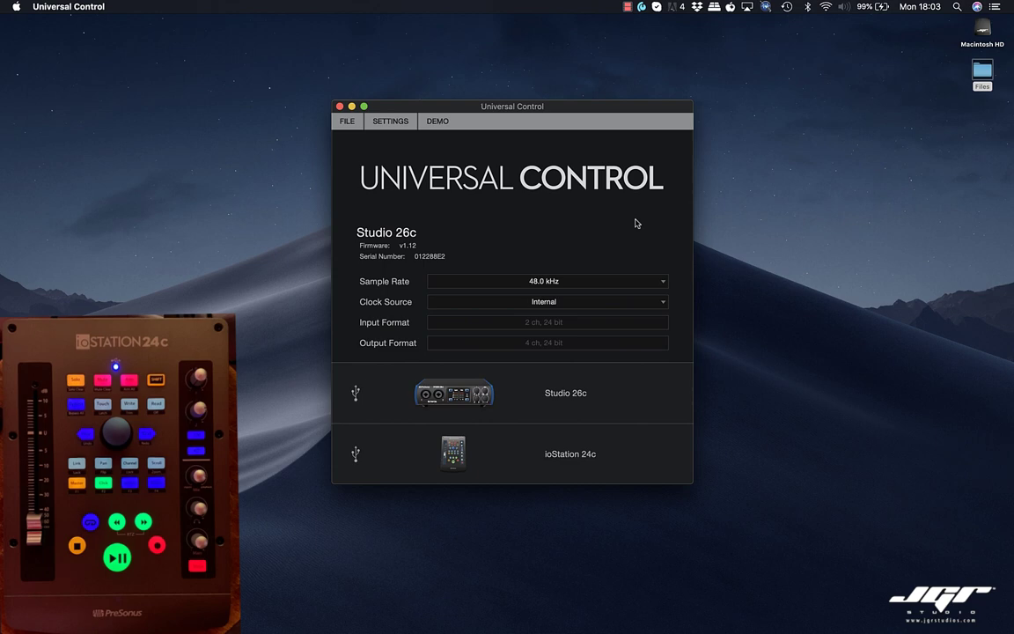
{"action": "left_click", "coordinate": [498, 473]}
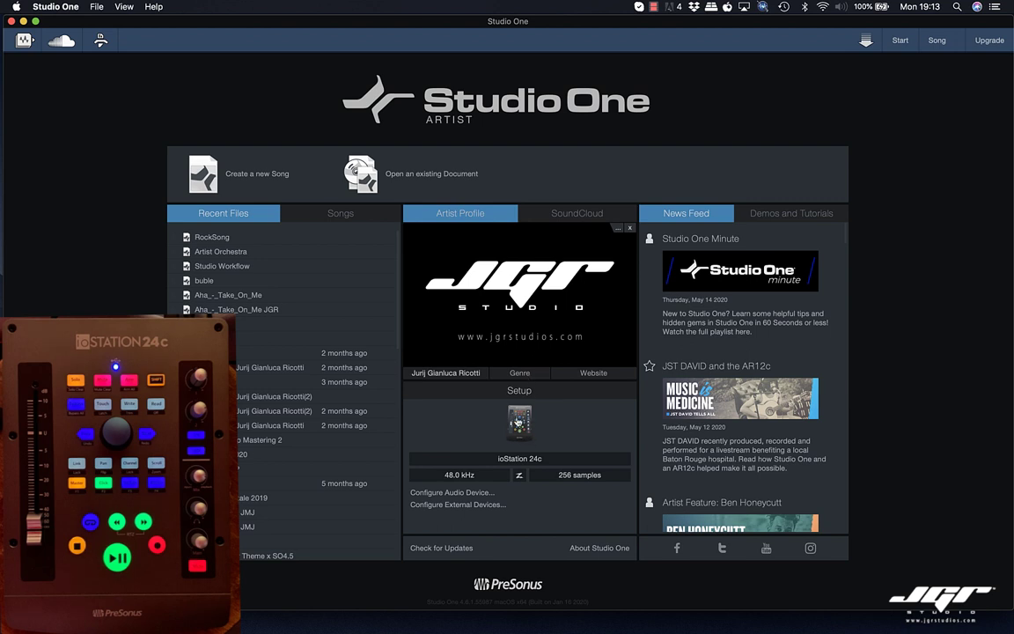
In Studio One, review the ioStation 24c's audio device settings, block size choices and processing options in the audio setup preferences.
{"action": "left_click", "coordinate": [519, 424]}
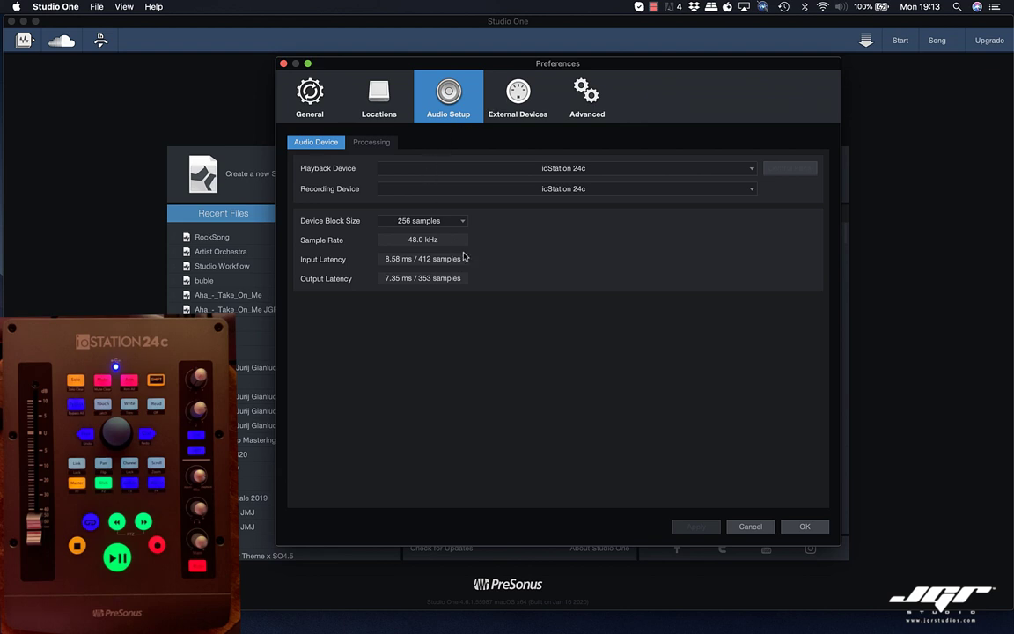
{"action": "left_click", "coordinate": [434, 220]}
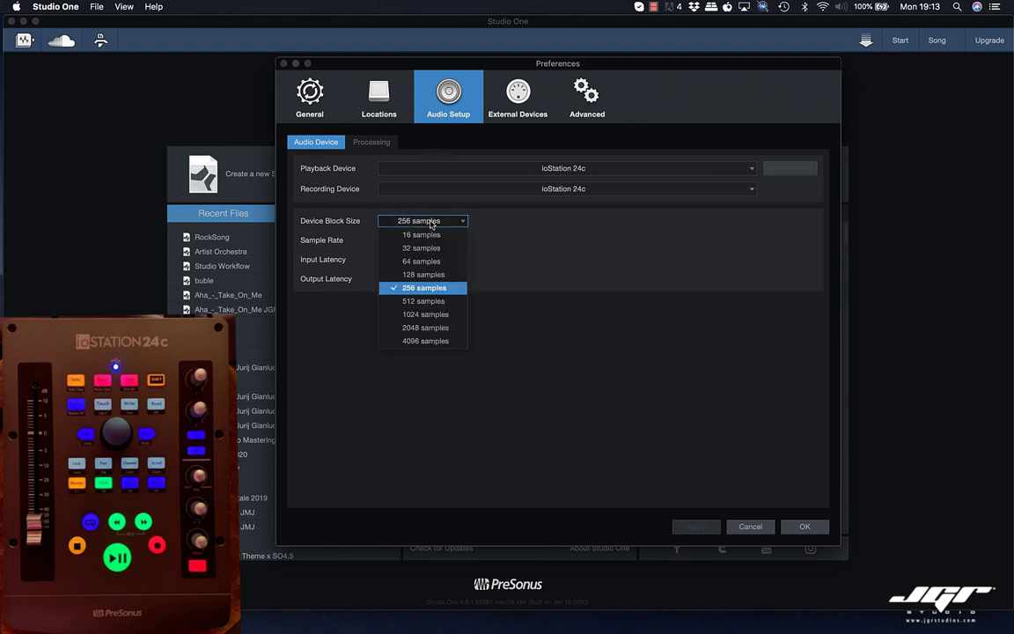
{"action": "left_click", "coordinate": [477, 230]}
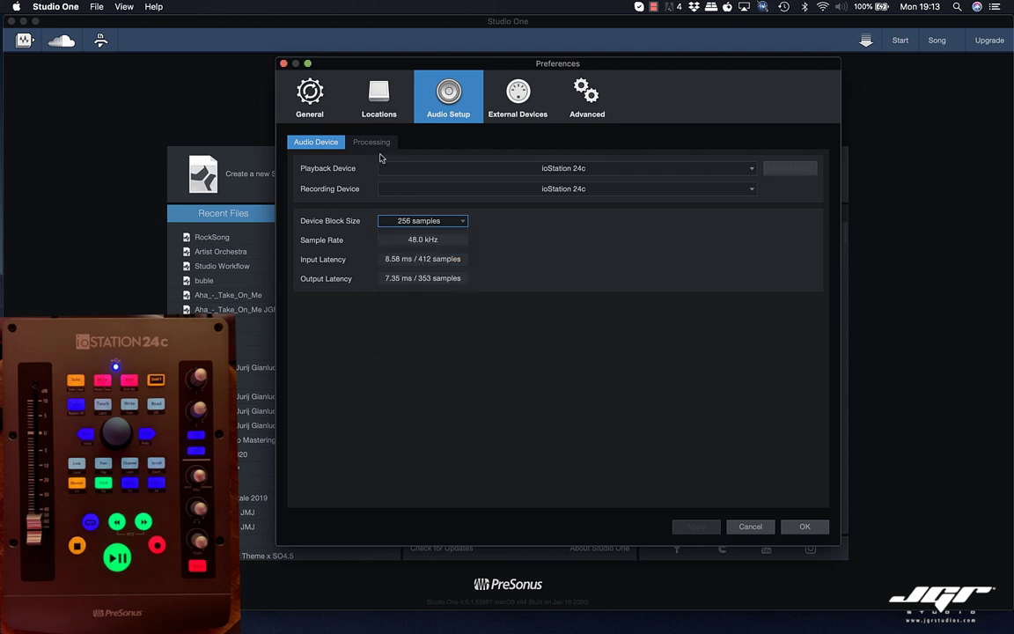
{"action": "left_click", "coordinate": [373, 144]}
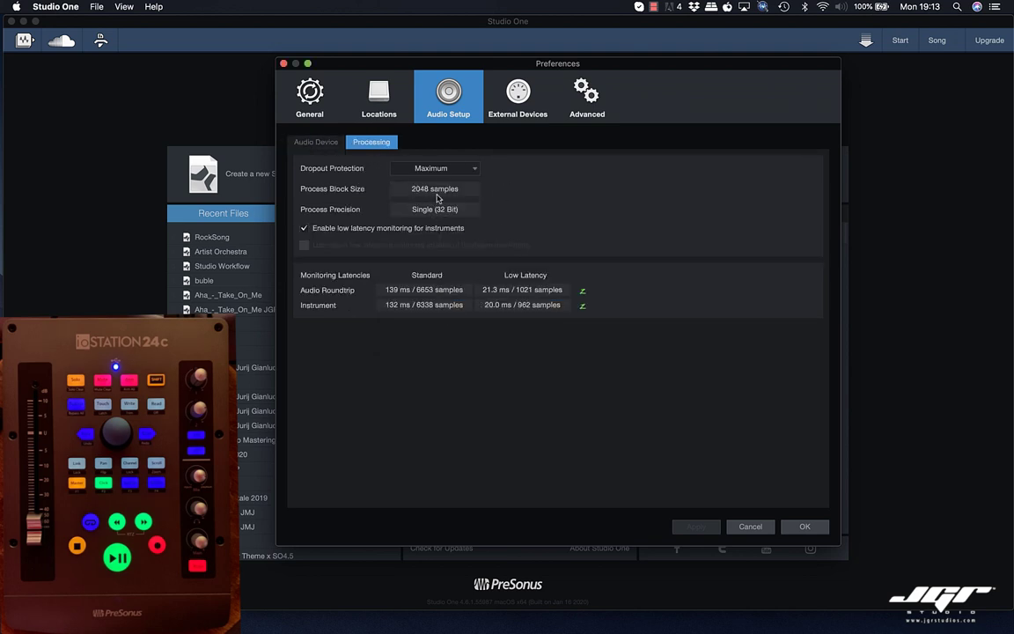
{"action": "left_click", "coordinate": [313, 142]}
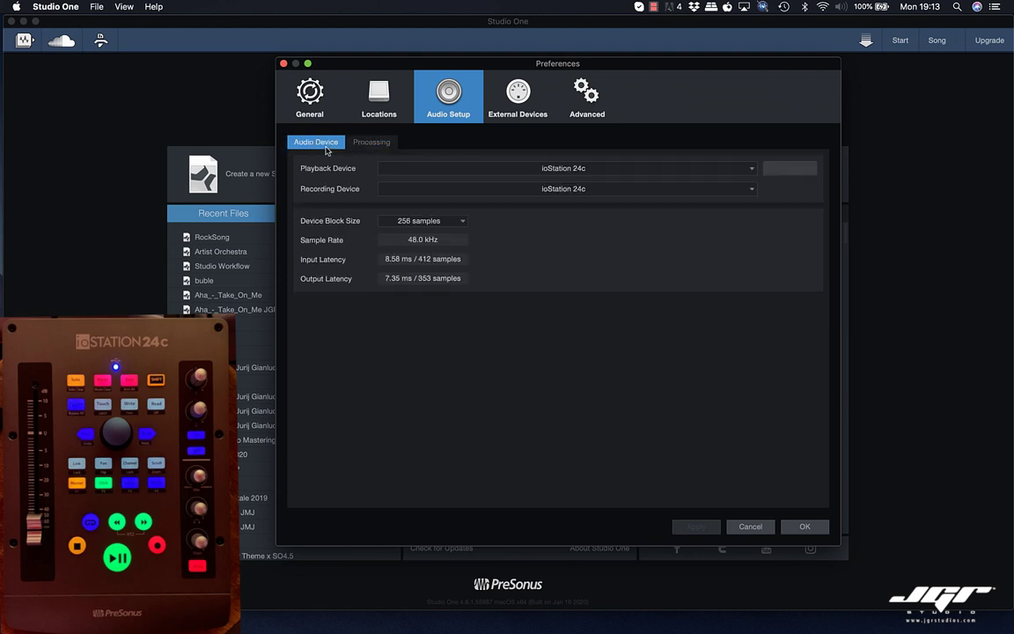
Examine the ioStation 24c entry in the external devices preferences, including its Receive From and Send To ports, and close the preferences.
{"action": "left_click", "coordinate": [515, 99]}
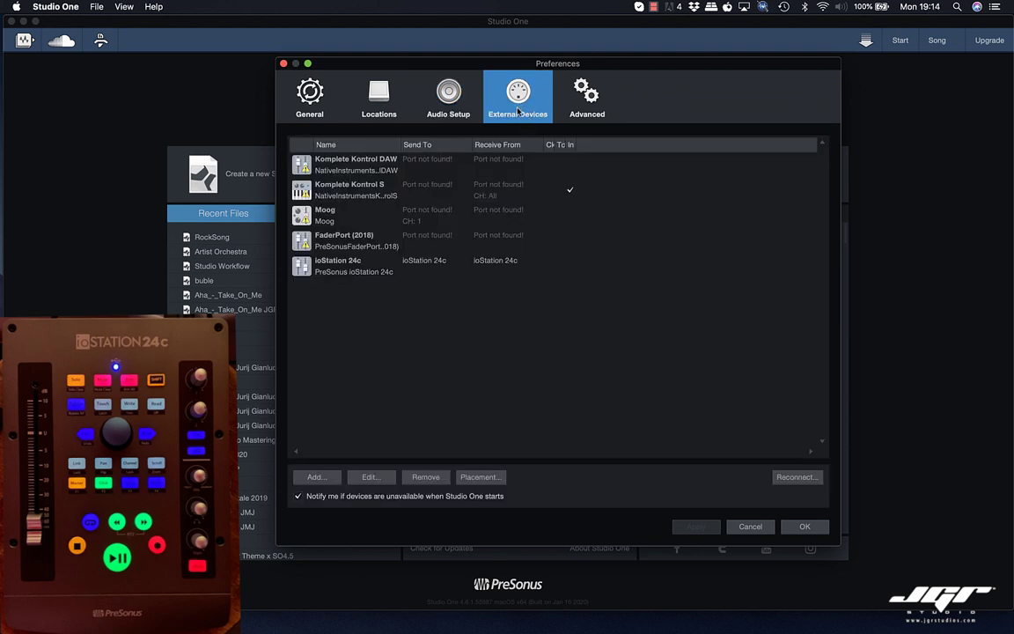
{"action": "left_click", "coordinate": [355, 266]}
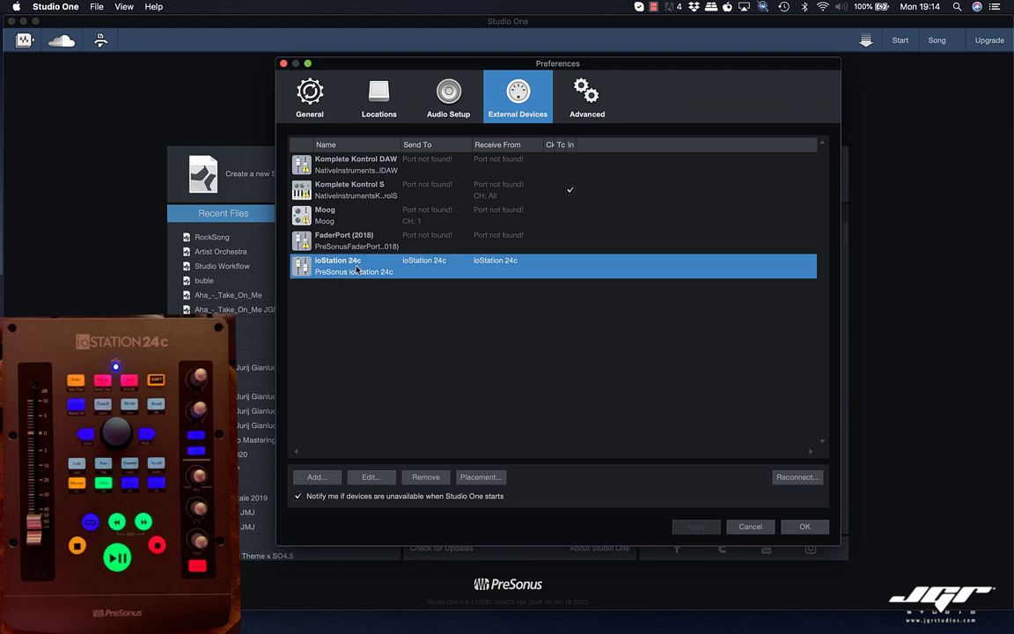
{"action": "double_click", "coordinate": [436, 260]}
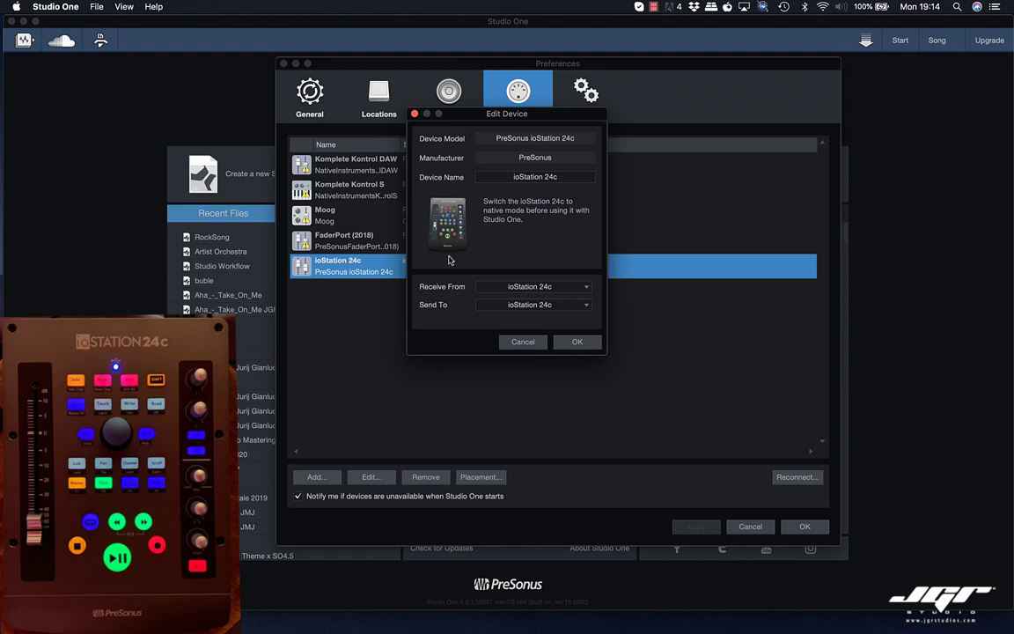
{"action": "left_click", "coordinate": [578, 342]}
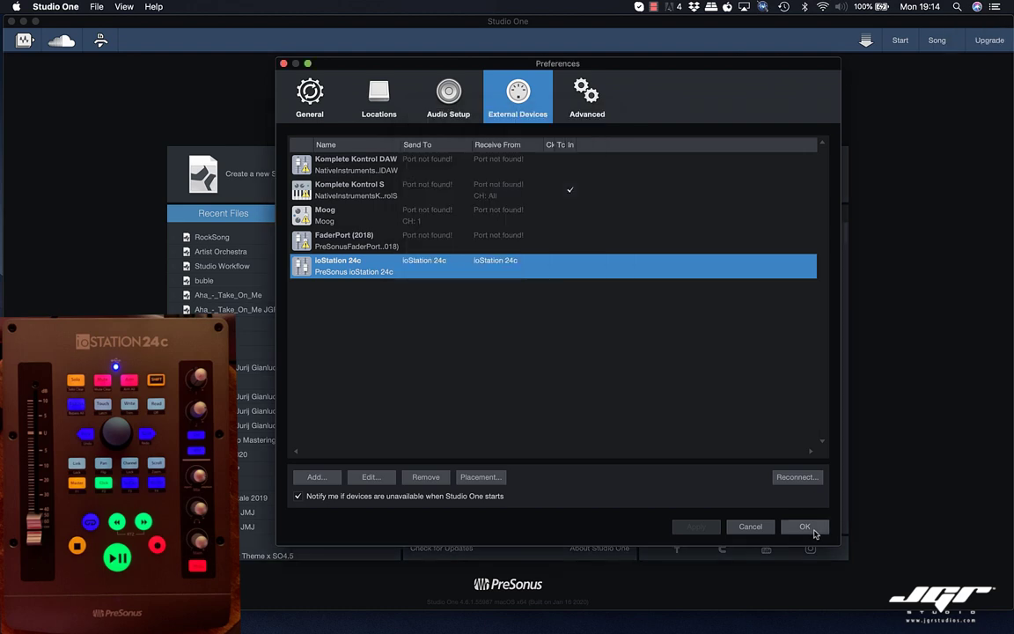
{"action": "left_click", "coordinate": [804, 527]}
Show the input channels in the song's console and review the ioStation 24c input and output routing in Song Setup.
{"action": "left_click", "coordinate": [227, 238]}
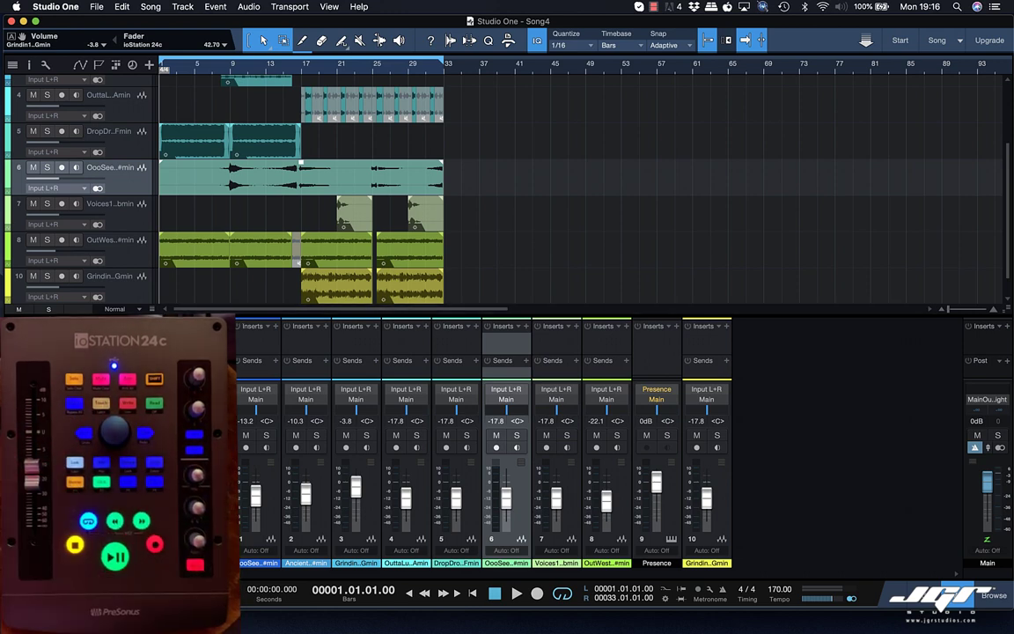
{"action": "left_click", "coordinate": [18, 493]}
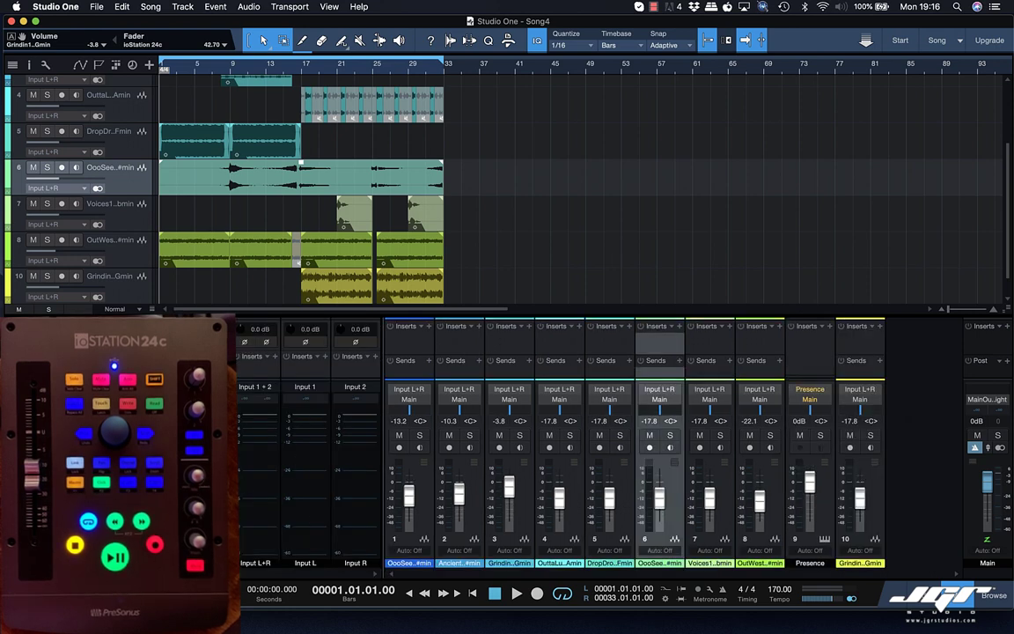
{"action": "left_click", "coordinate": [352, 348]}
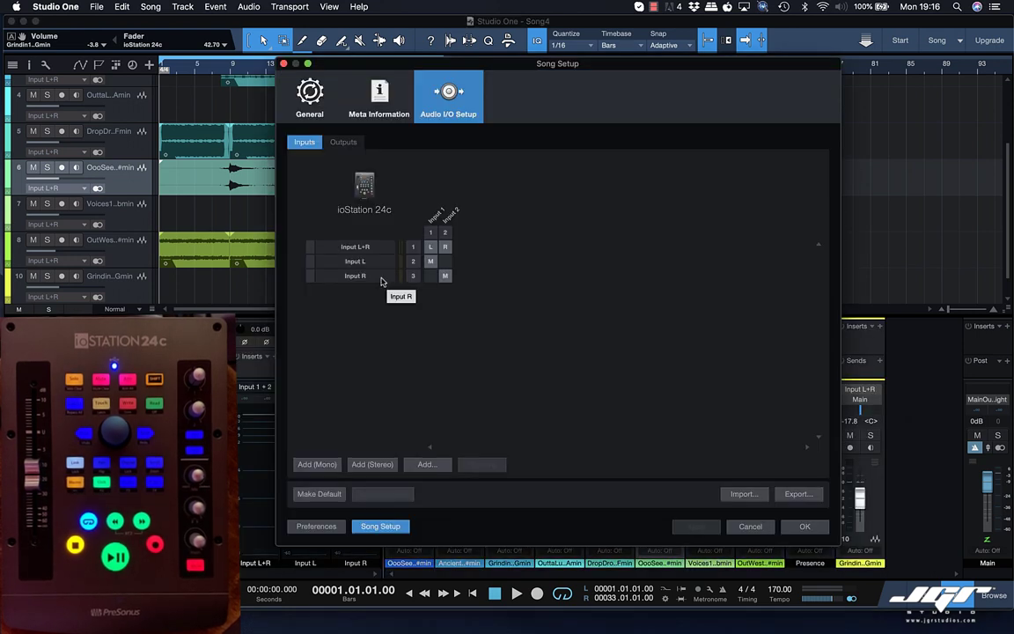
{"action": "left_click", "coordinate": [431, 262]}
{"action": "left_click", "coordinate": [351, 144]}
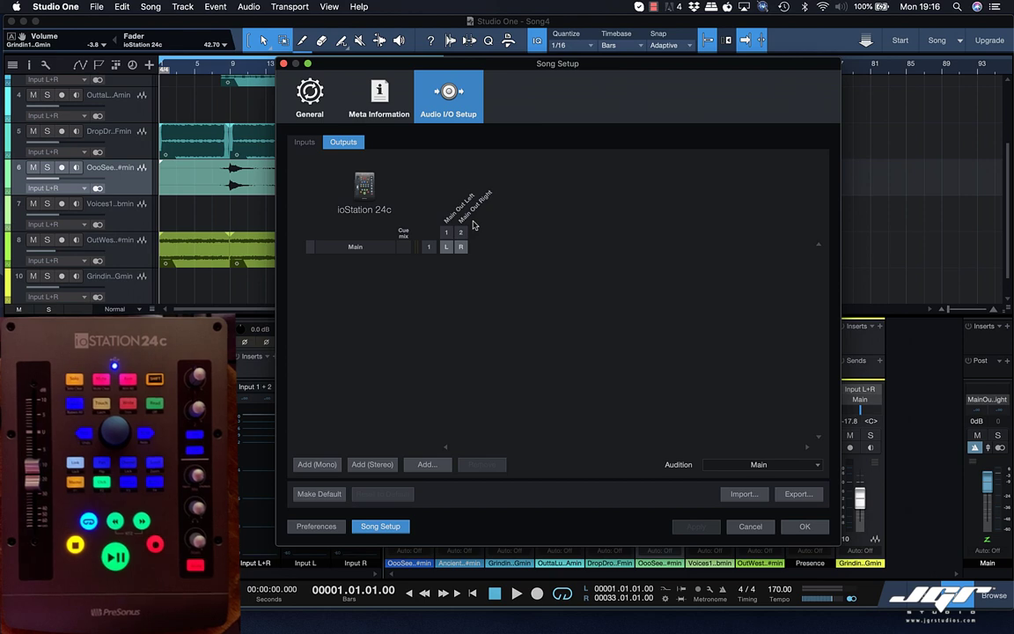
{"action": "key", "text": "Return"}
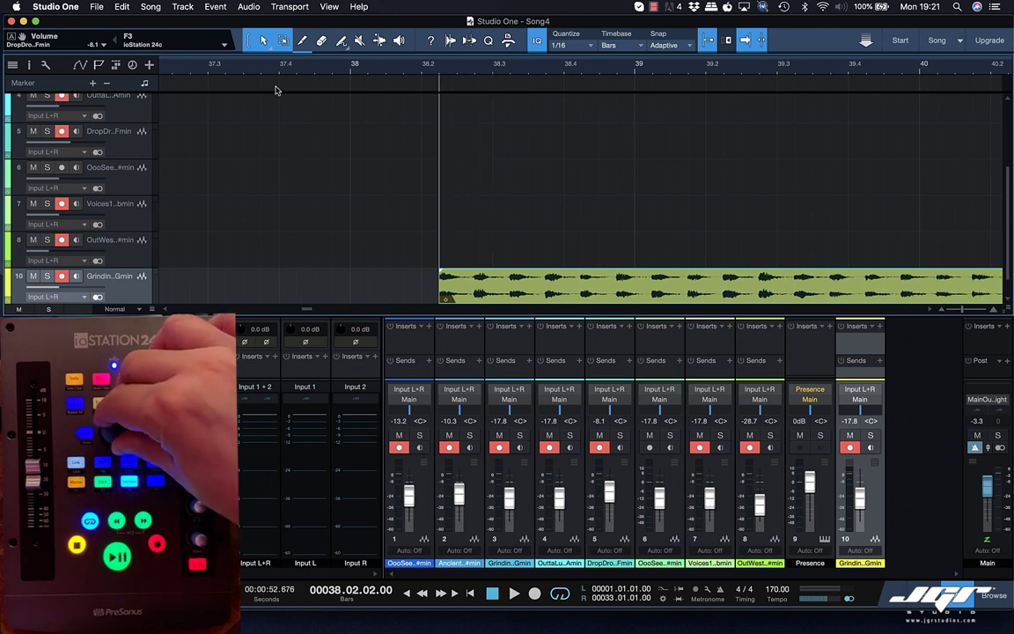
Turn off snapping in the arrangement and zoom out until the whole clip on track 10 fits in view.
{"action": "left_click", "coordinate": [665, 45]}
{"action": "left_click", "coordinate": [693, 167]}
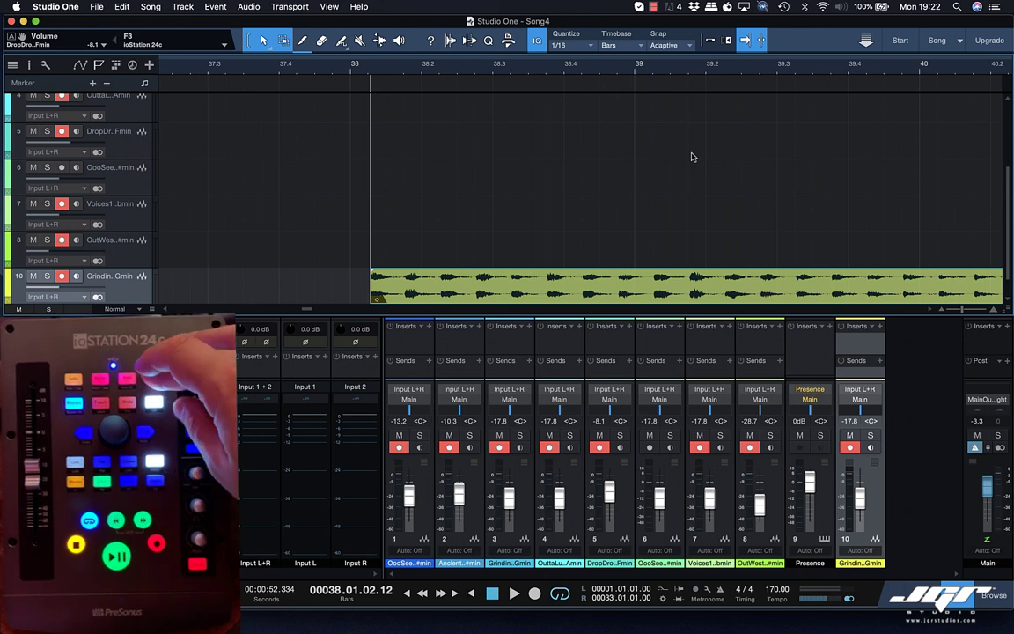
{"action": "scroll", "coordinate": [691, 157], "scroll_direction": "down", "scroll_amount": 5}
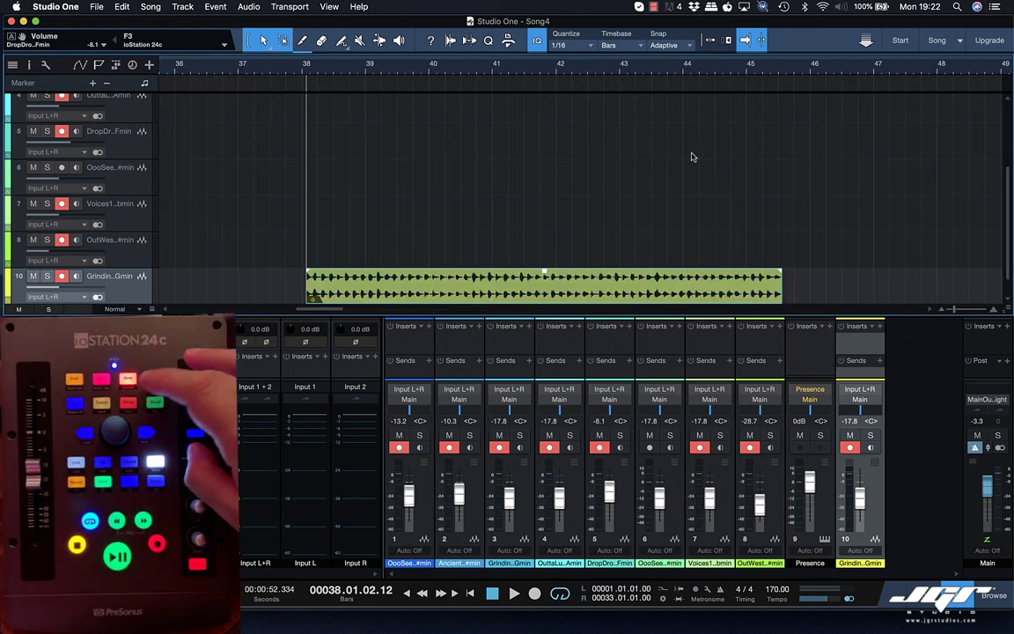